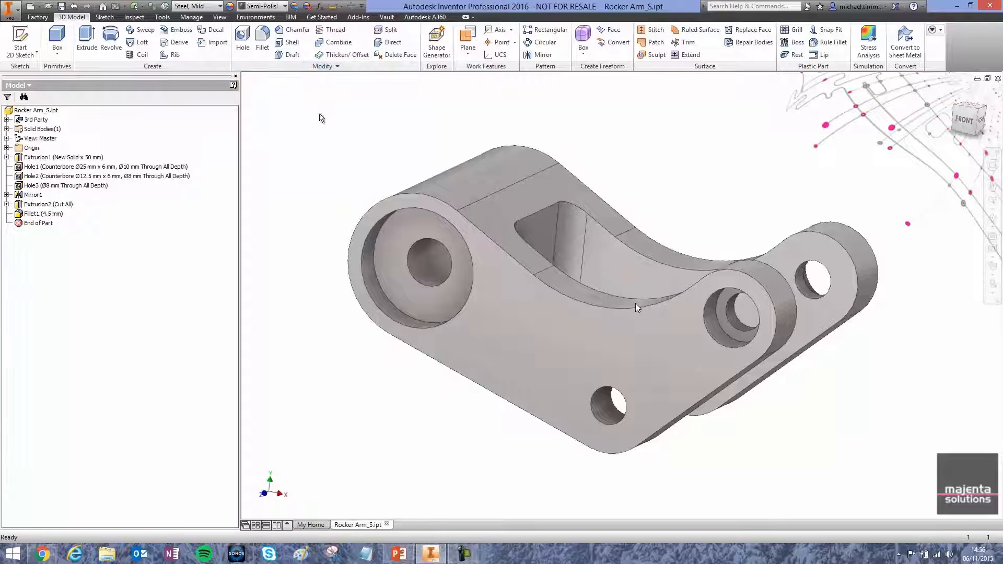
- Start the Shape Generator and pin the large boss's through bore and the counterbored hole at the near arm's tip
left_click(437, 41)
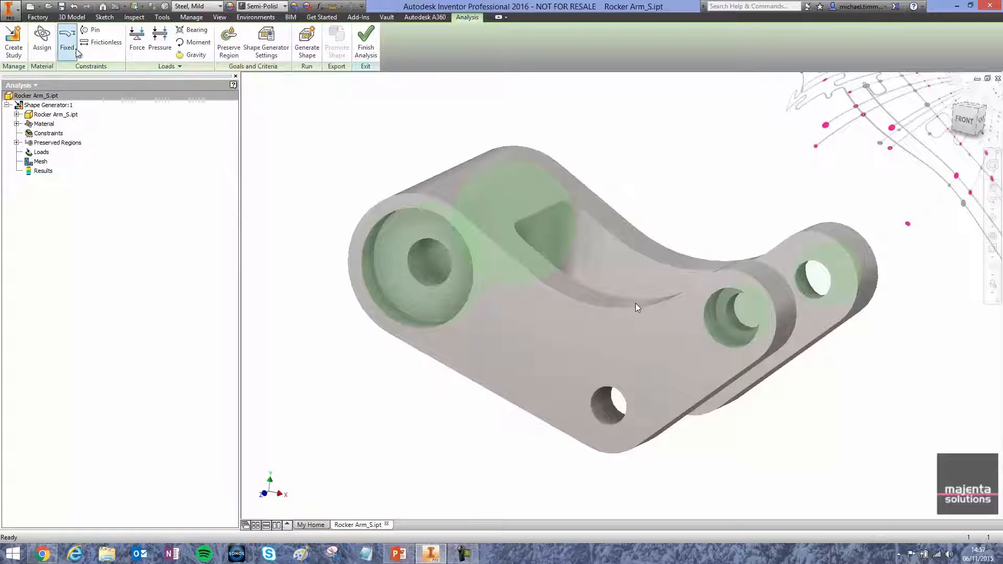
left_click(92, 30)
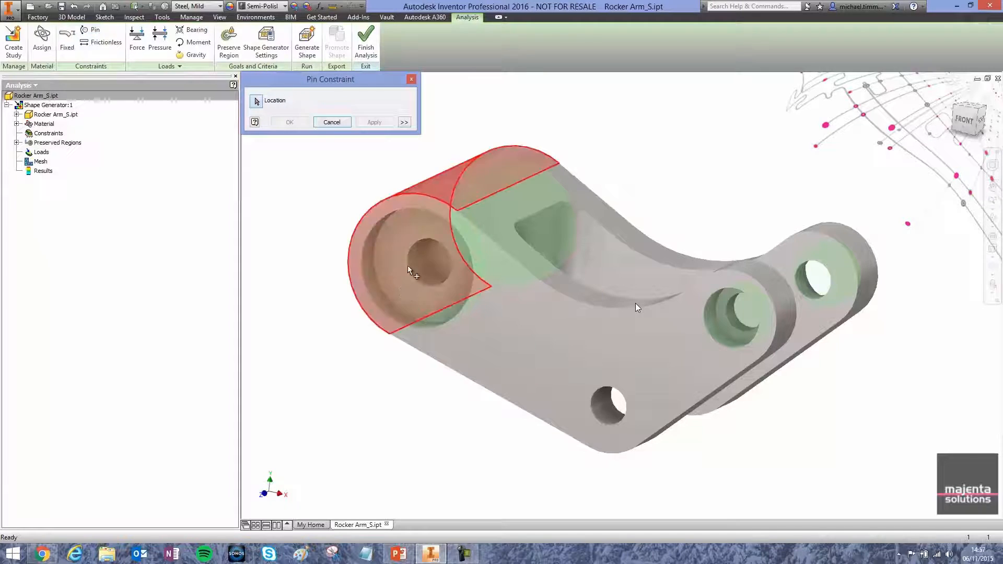
left_click(431, 261)
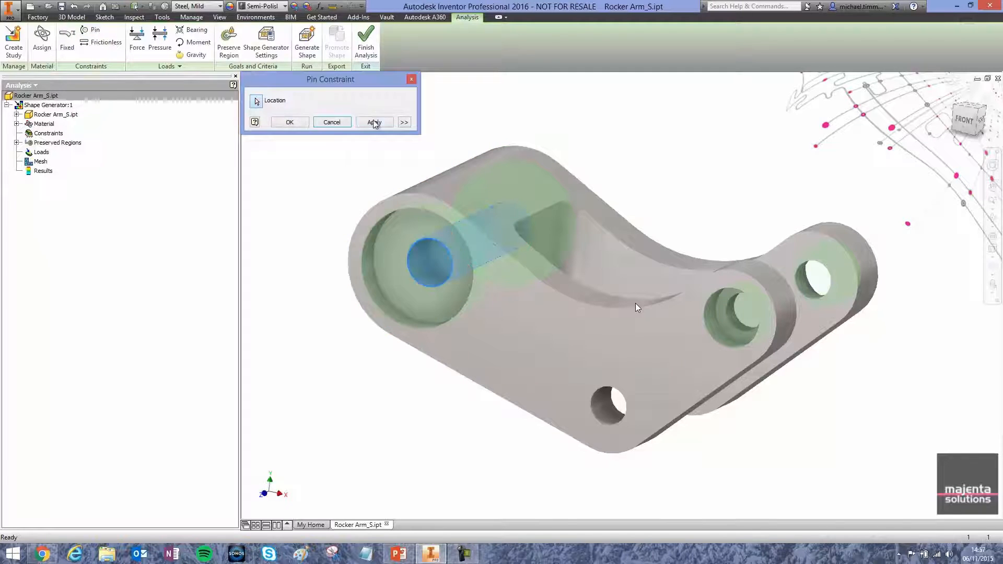
left_click(735, 315)
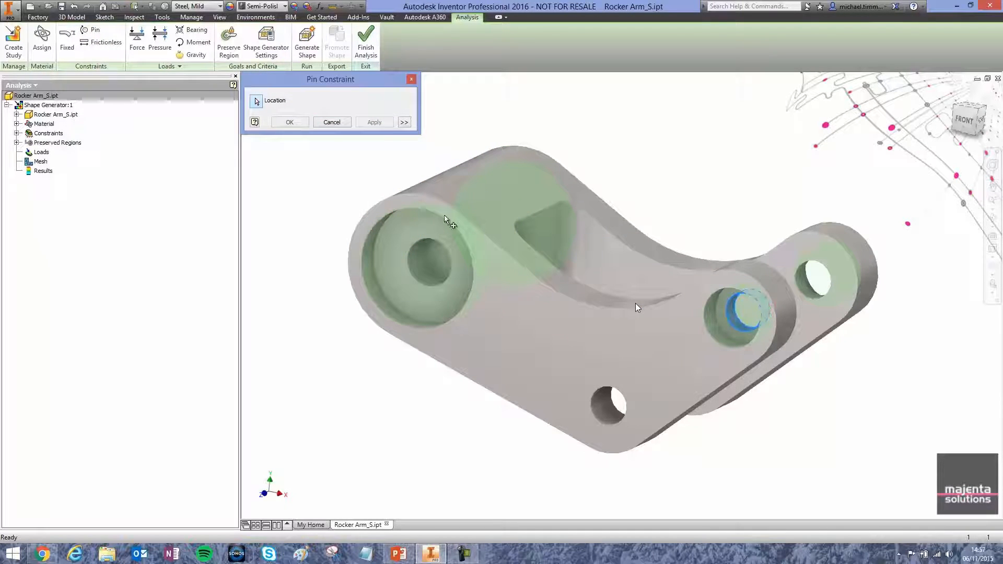
left_click(384, 123)
- Add pin constraints to the far arm's tip hole and both arms' lower holes, and expand the study's constraint list
left_click(806, 287)
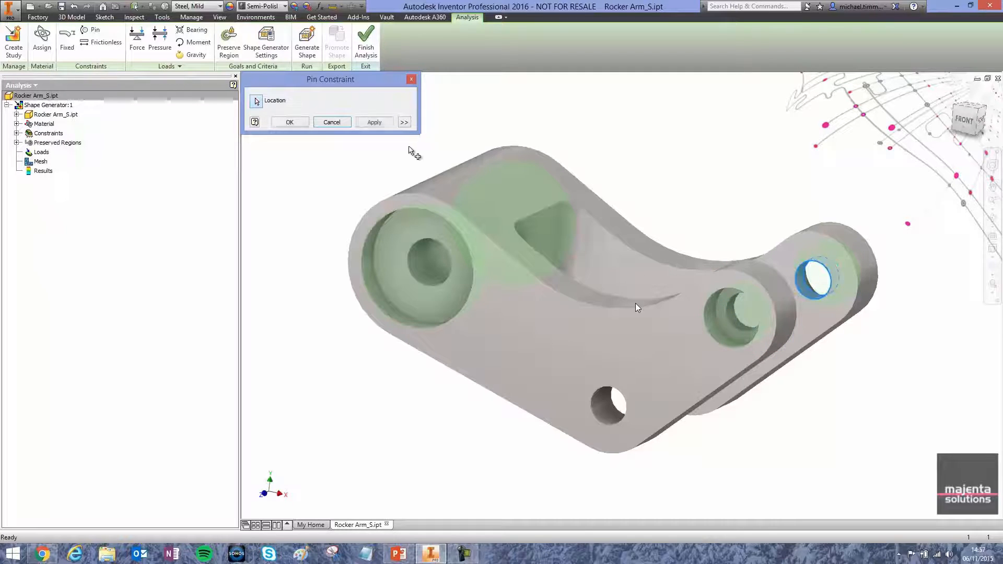
left_click(379, 123)
left_click(602, 404)
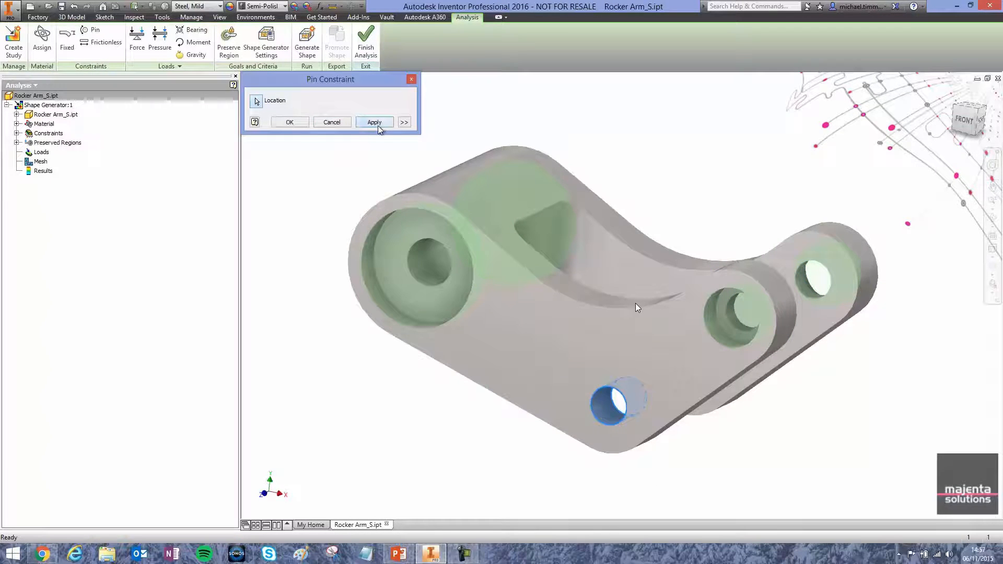
left_click(378, 124)
middle_click_drag(726, 384, 650, 339, "shift")
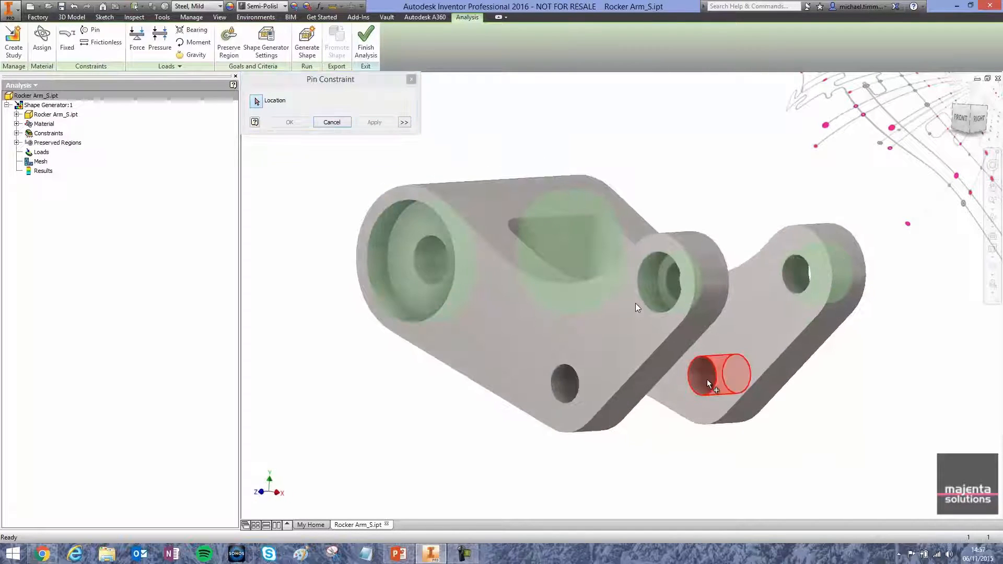
left_click(707, 379)
left_click(375, 122)
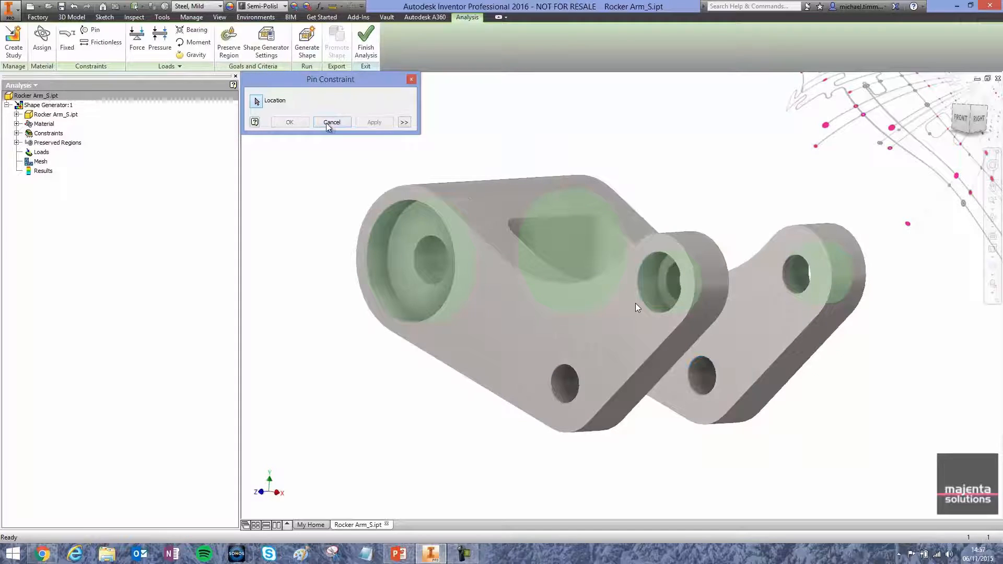
left_click(412, 79)
middle_click_drag(380, 203, 410, 227, "shift")
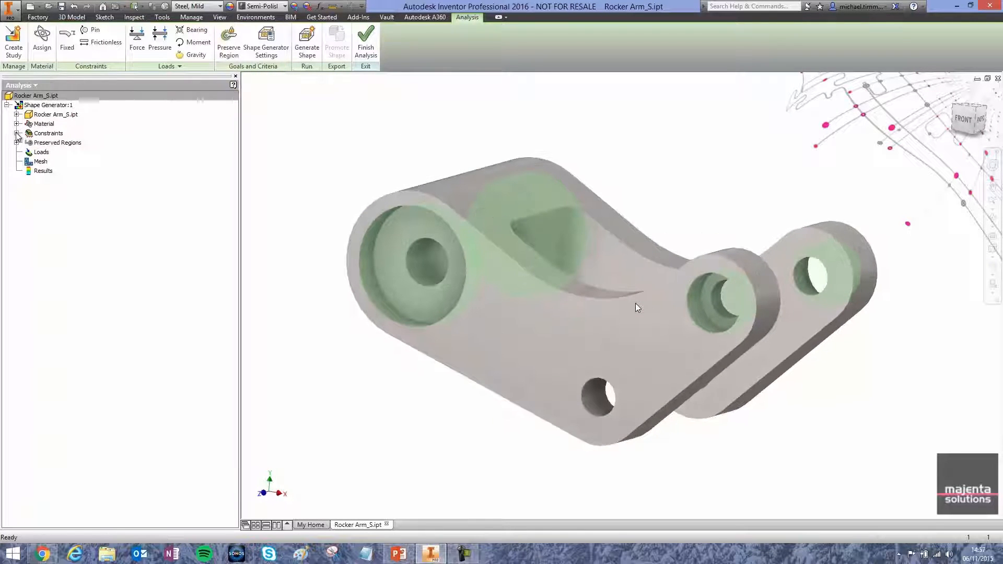
left_click(17, 133)
left_click(57, 190)
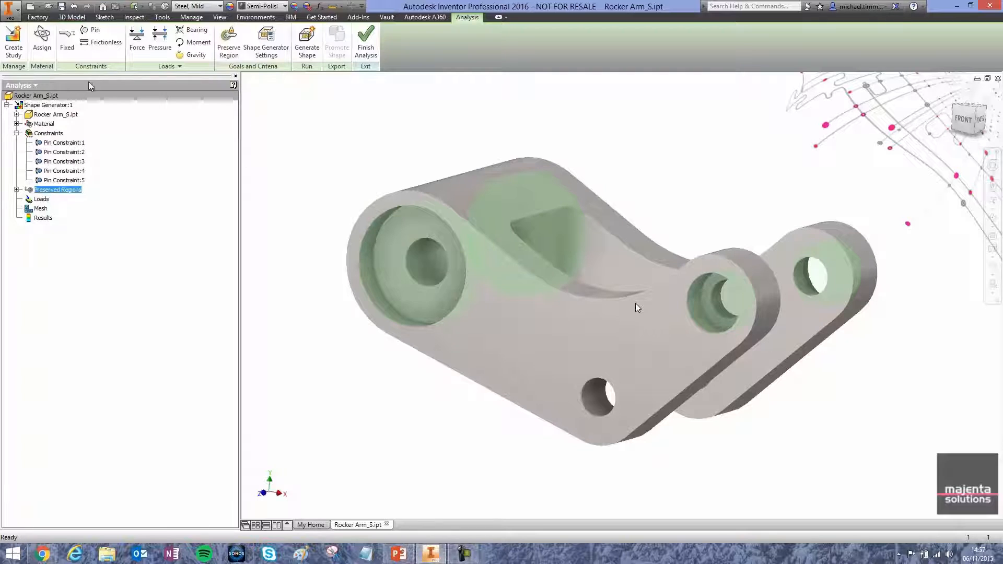
- Apply a 0.2 N force to the large boss's through bore, directed downward along the arm's inner vertical edge
left_click(136, 46)
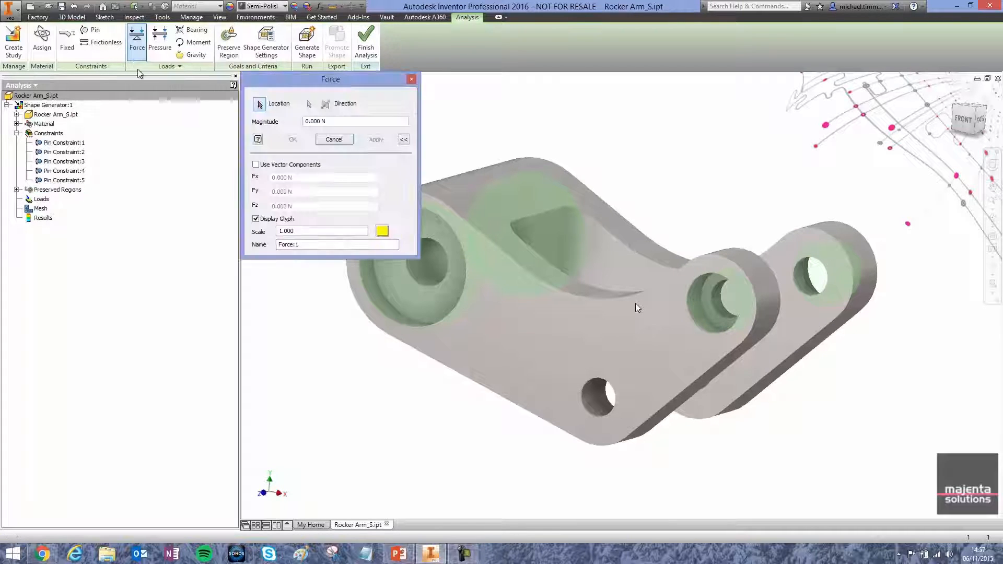
left_click(430, 266)
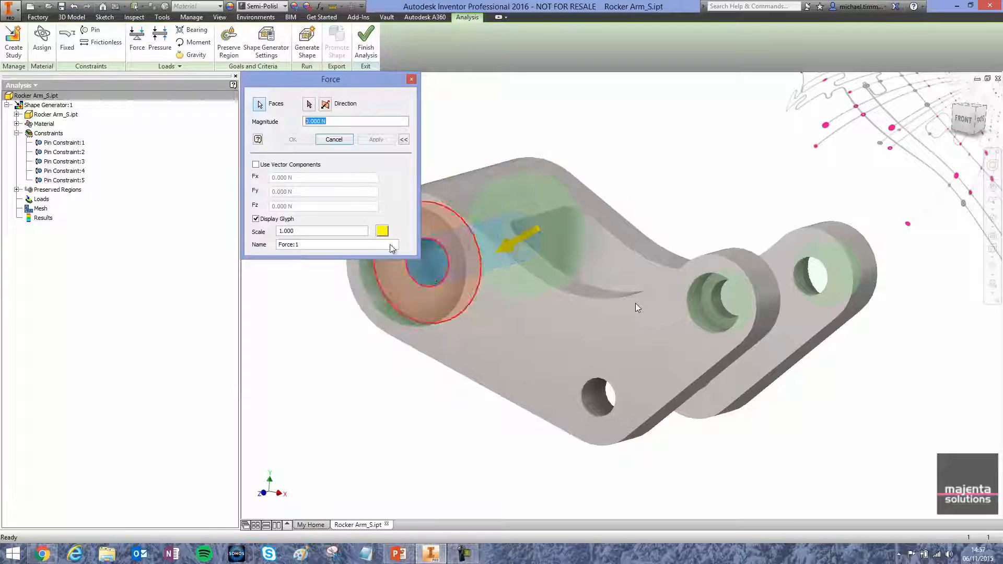
left_click(309, 105)
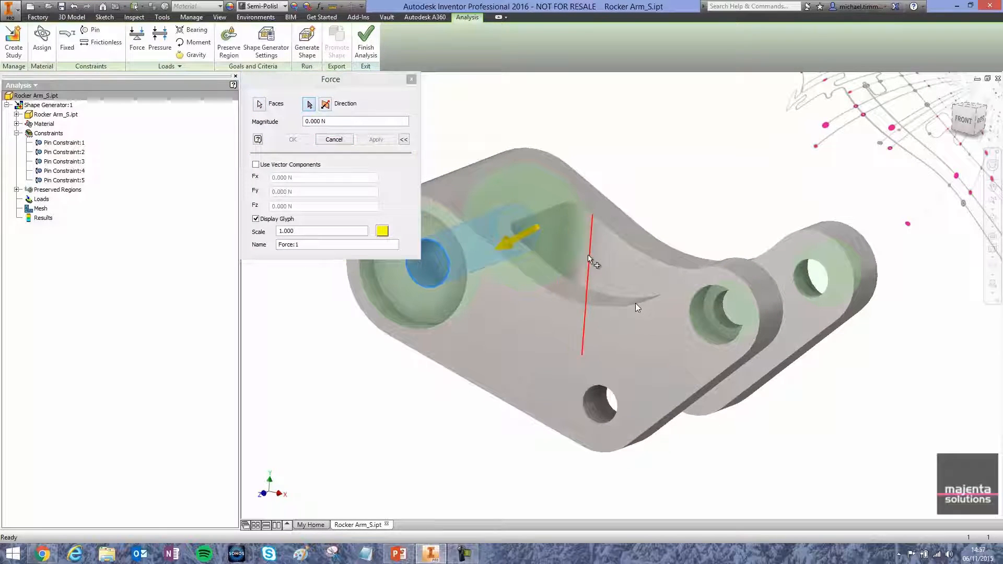
left_click(588, 256)
left_click(326, 104)
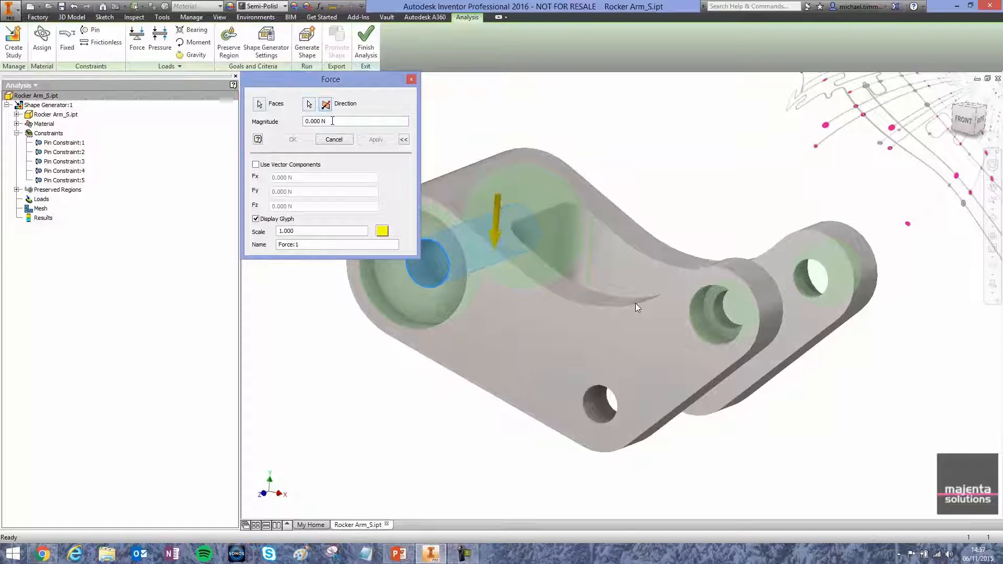
type(".2")
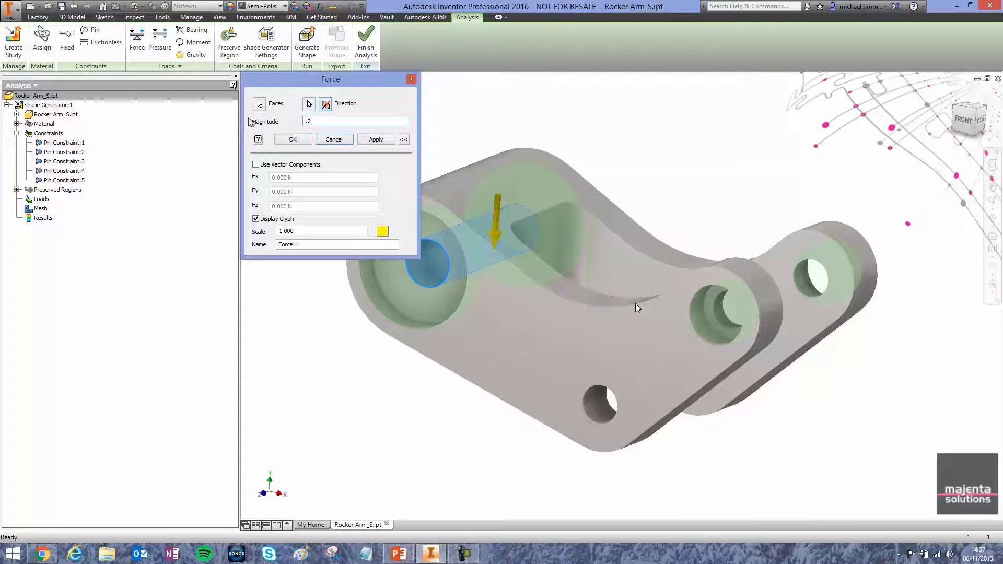
left_click(376, 139)
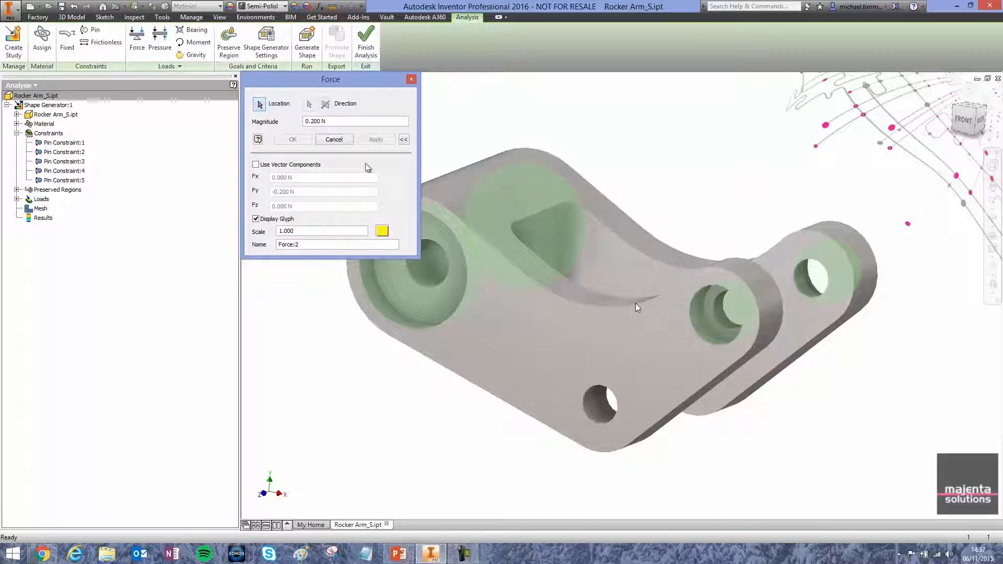
- Set up a second 0.2 N force on both arm tip holes, aligning its direction with the inner vertical edge
left_click(720, 312)
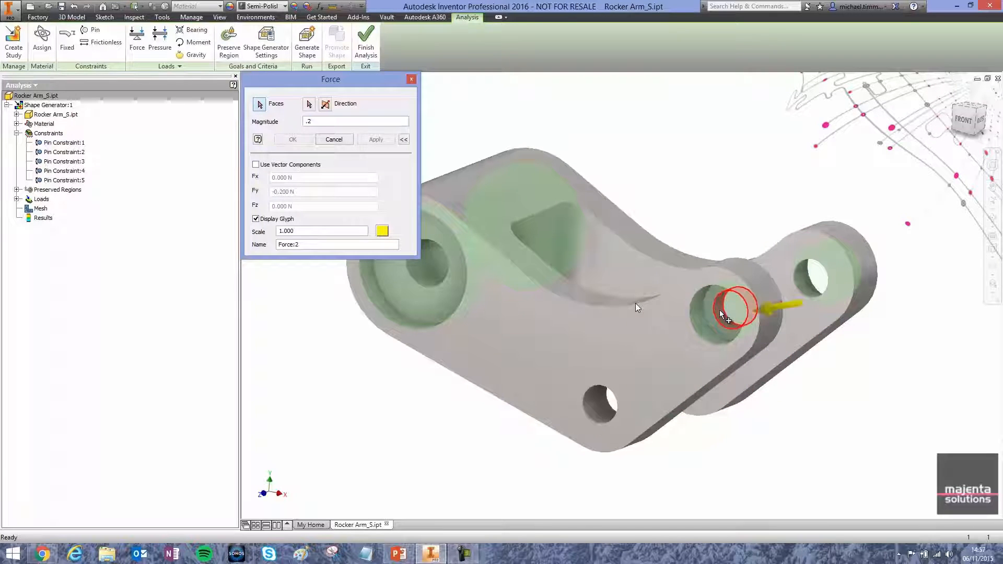
left_click(798, 280)
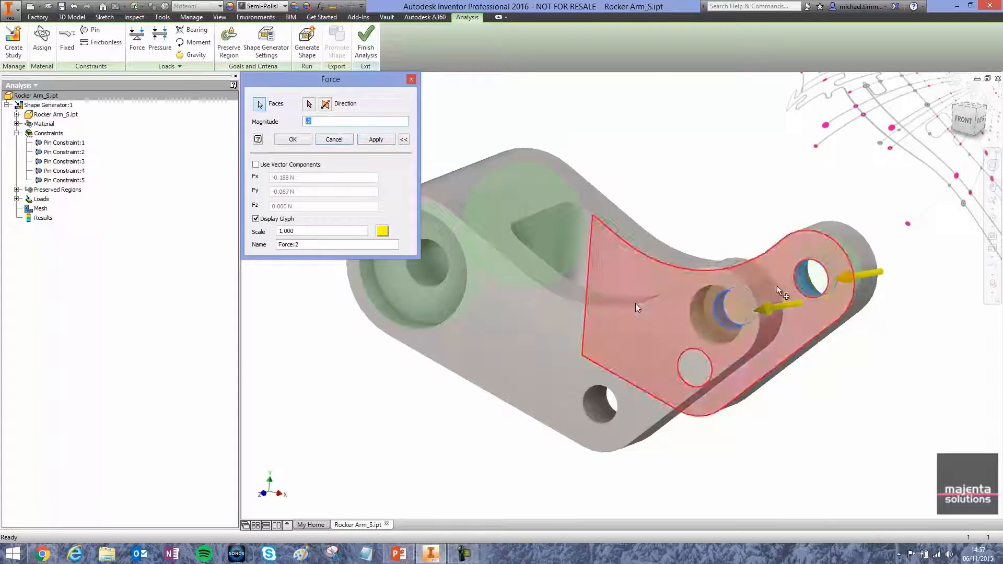
left_click(325, 104)
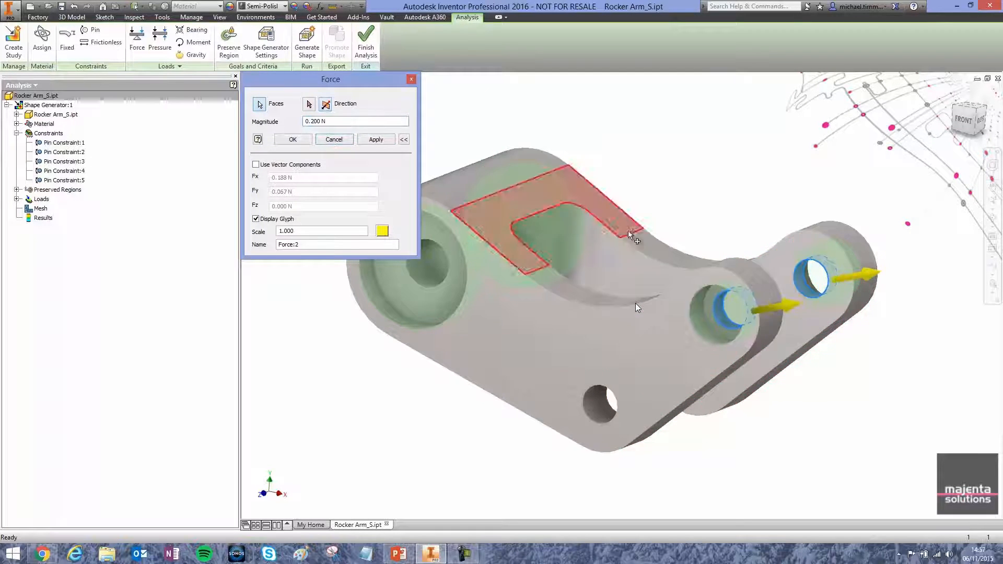
left_click(595, 242)
left_click(309, 105)
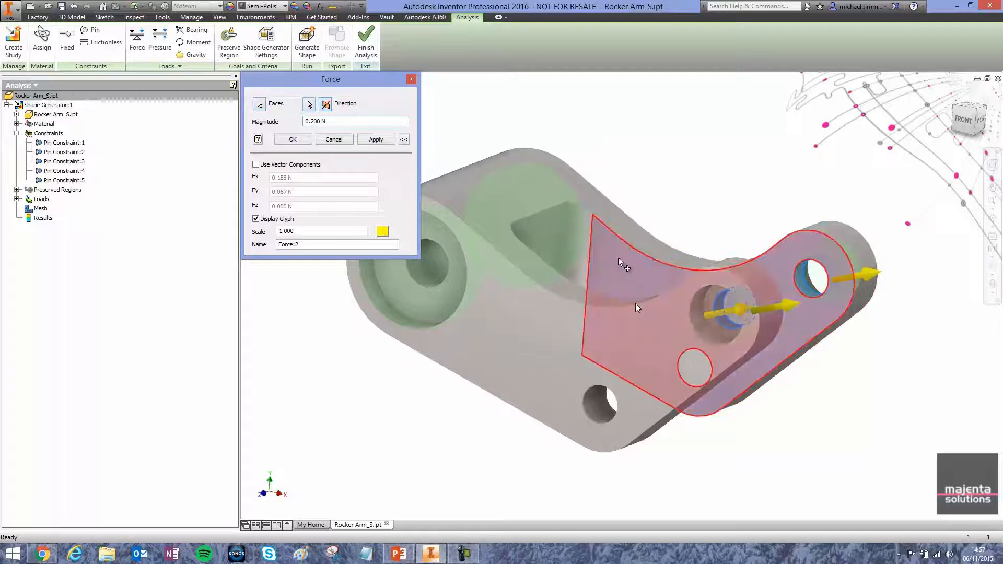
left_click(589, 252)
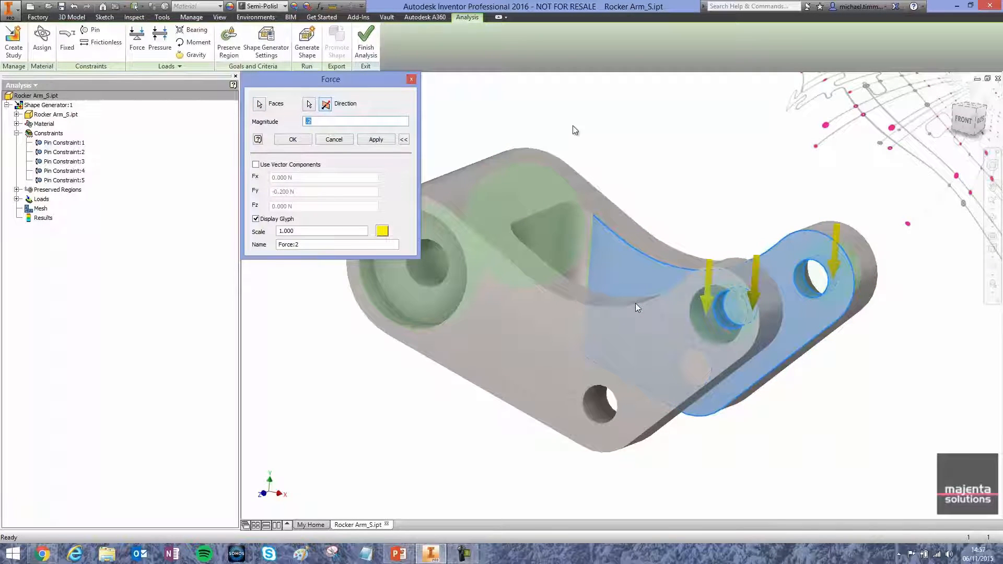
- Remove the far arm's inner face from the second force's selection, reverse its direction to point upward, and create the force
mouse_move(574, 131)
middle_mouse_down("shift")
mouse_move(540, 130)
mouse_move(570, 141)
middle_mouse_up("shift")
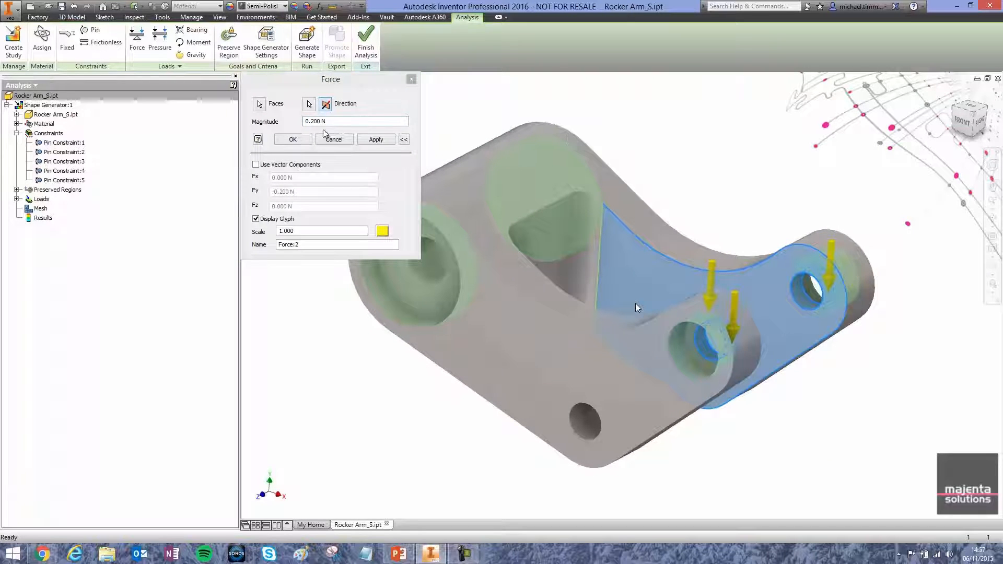
left_click(260, 105)
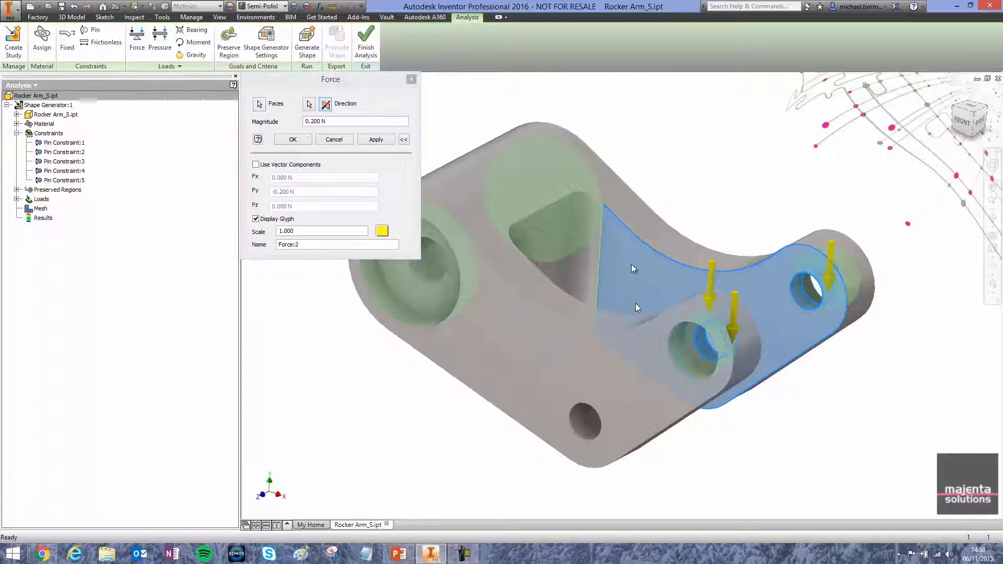
left_click(261, 106)
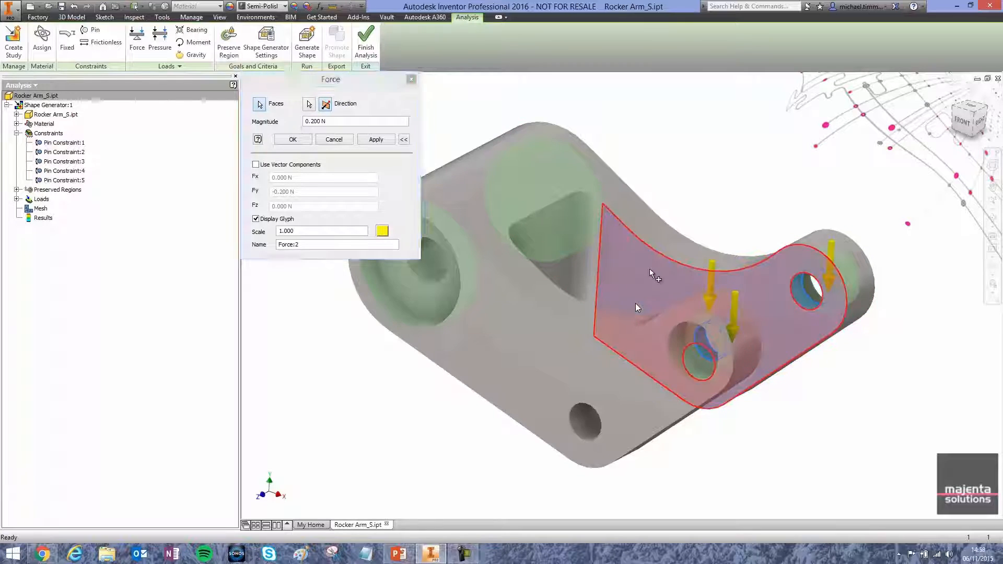
left_click(651, 271, "ctrl")
mouse_move(722, 187)
middle_mouse_down("shift")
mouse_move(709, 170)
mouse_move(720, 174)
middle_mouse_up("shift")
left_click(325, 106)
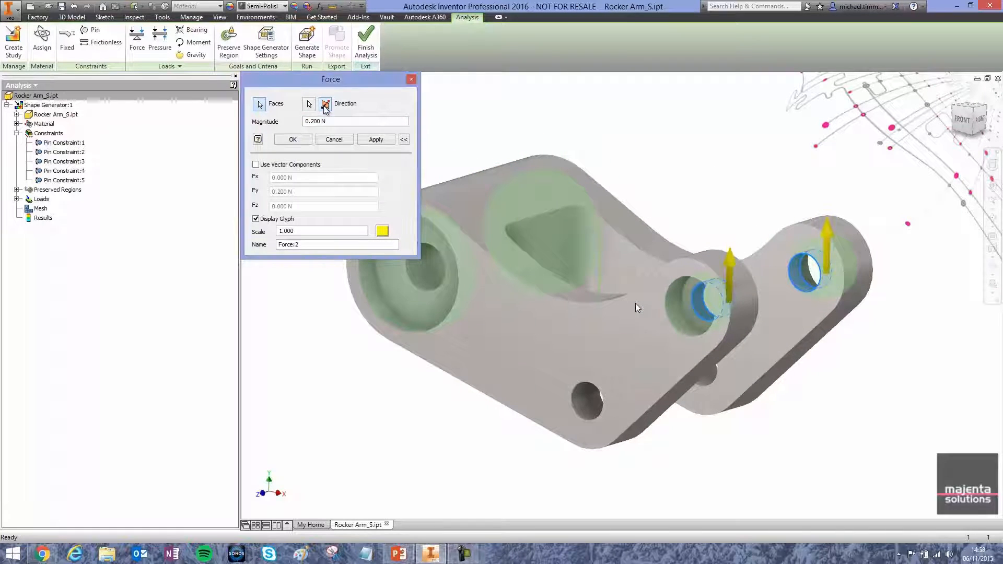
left_click(298, 141)
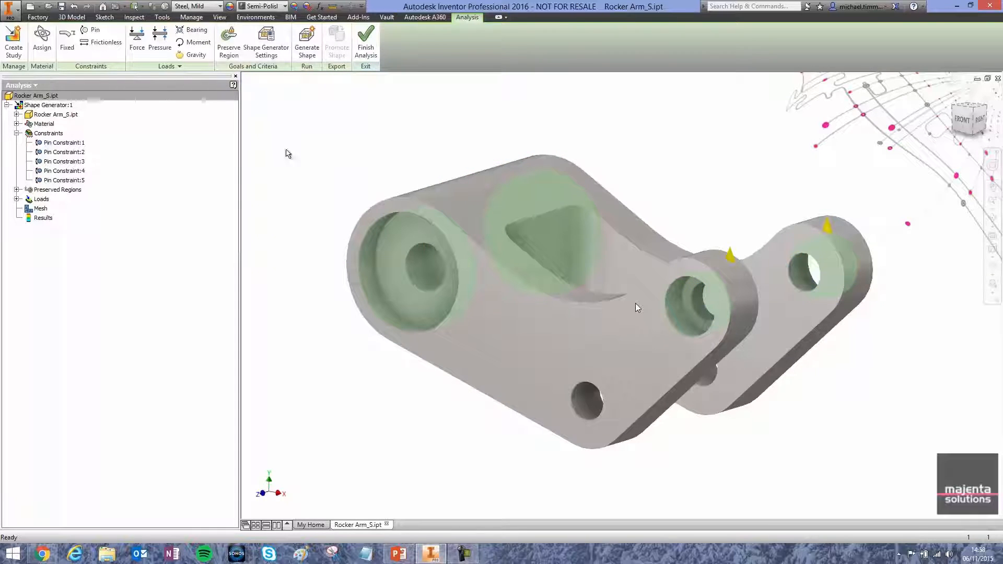
- Review the forces listed under Loads and inspect where they act on the rocker arm from several angles
left_click(17, 199)
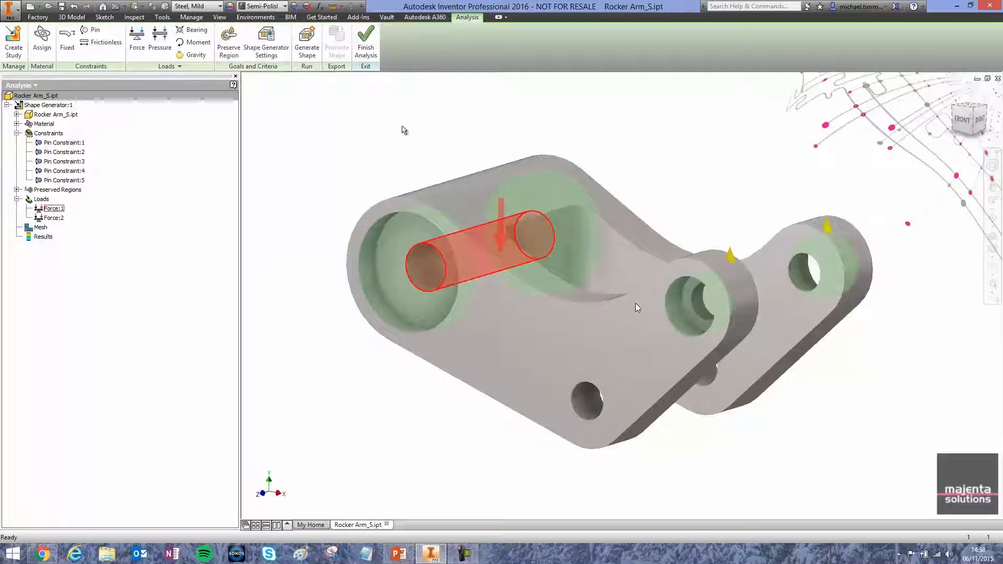
middle_click_drag(354, 124, 377, 143, "shift")
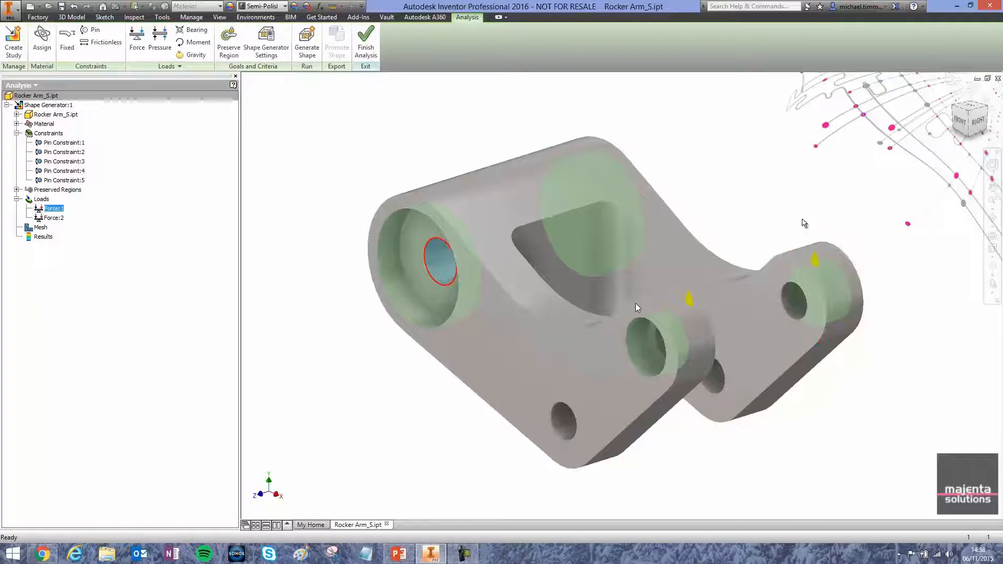
middle_click_drag(799, 222, 575, 246, "shift")
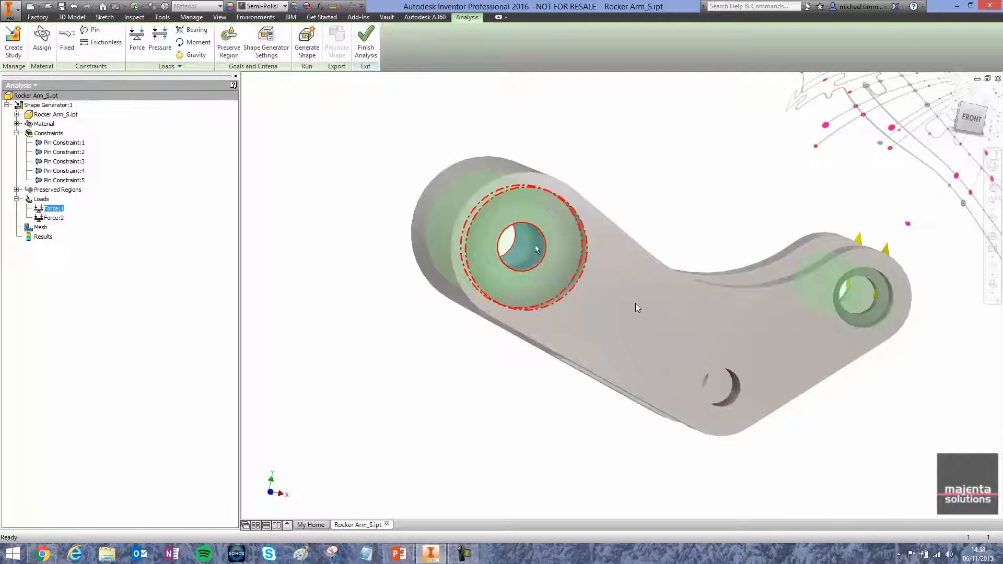
middle_click_drag(554, 219, 750, 222, "shift")
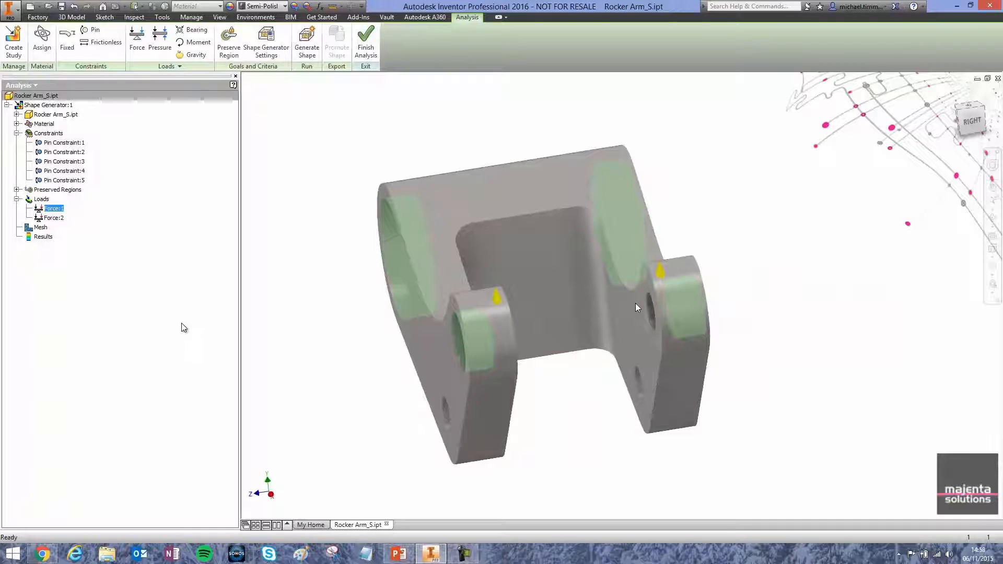
middle_click_drag(392, 257, 312, 160, "shift")
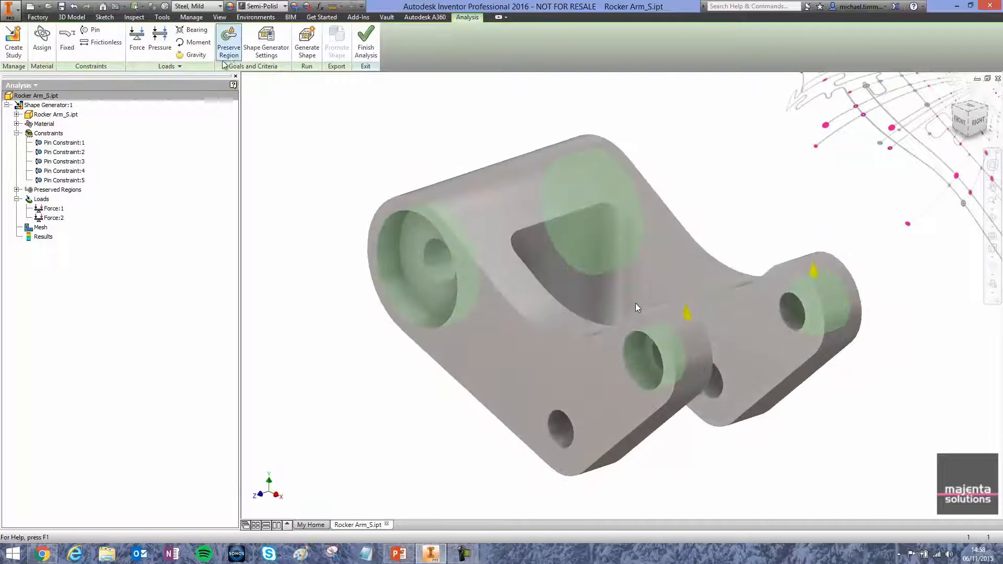
- Add a cylindrical preserved region around the through bore of the large boss
left_click(229, 42)
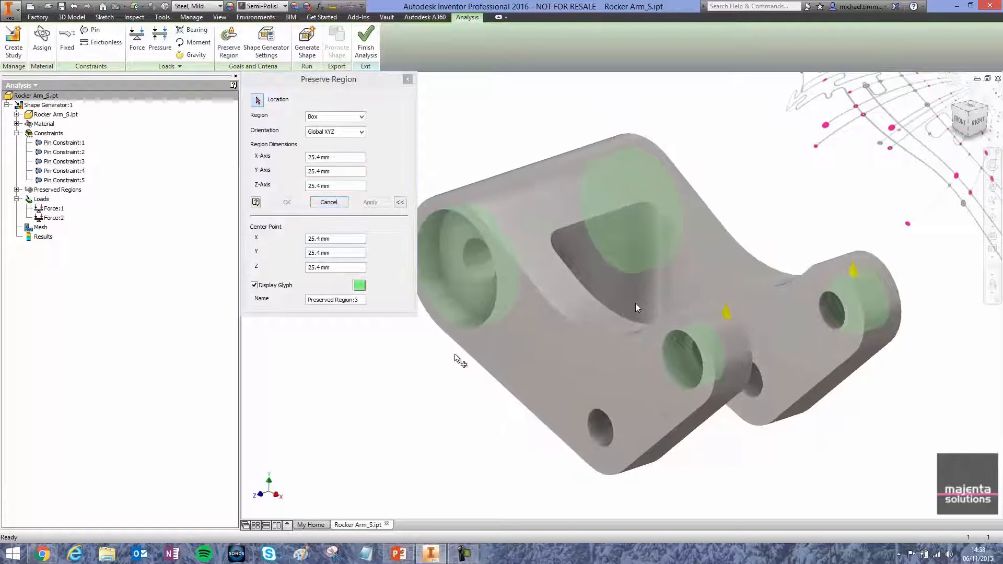
left_click(324, 117)
left_click(355, 117)
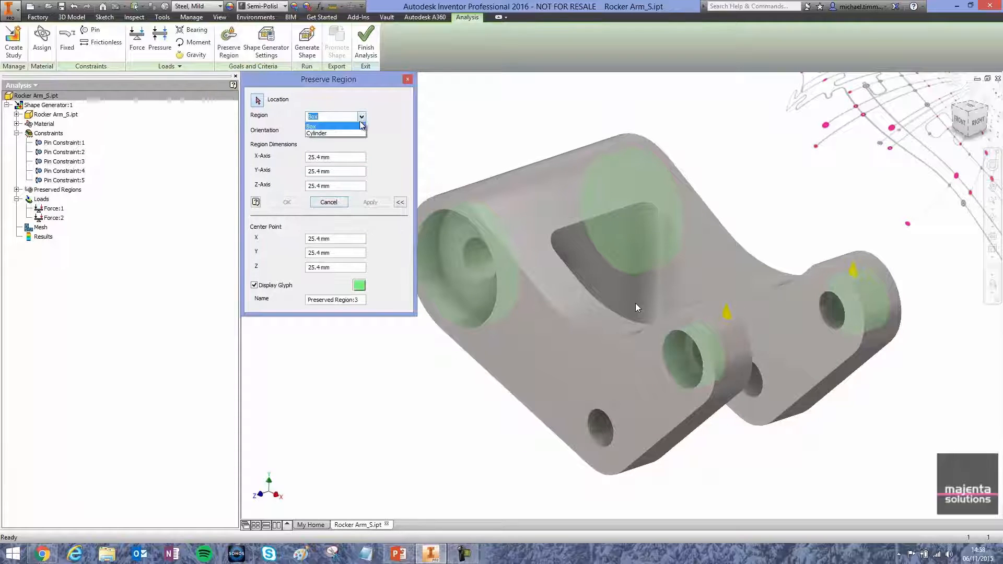
left_click(328, 132)
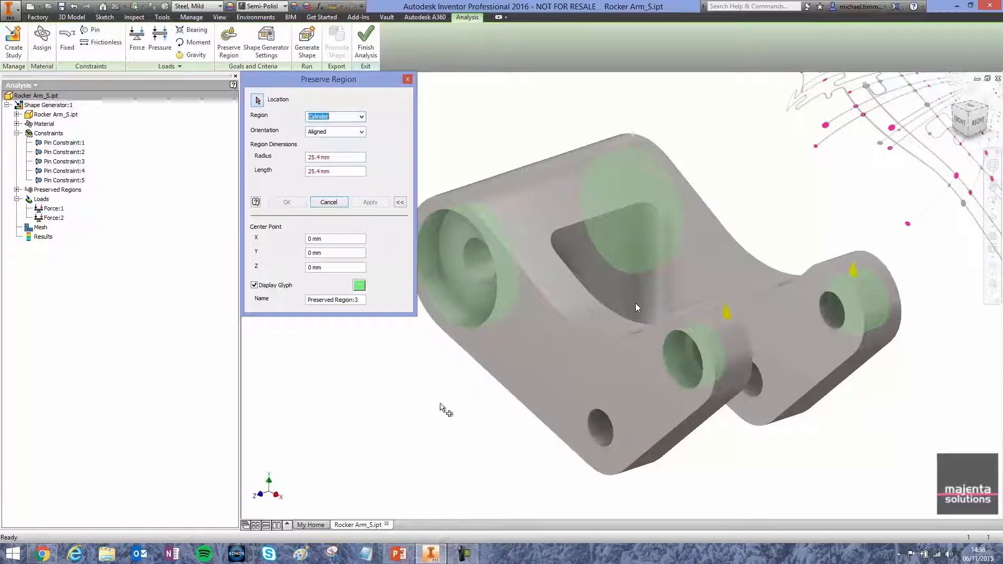
middle_click_drag(443, 408, 460, 389, "shift")
left_click(488, 252)
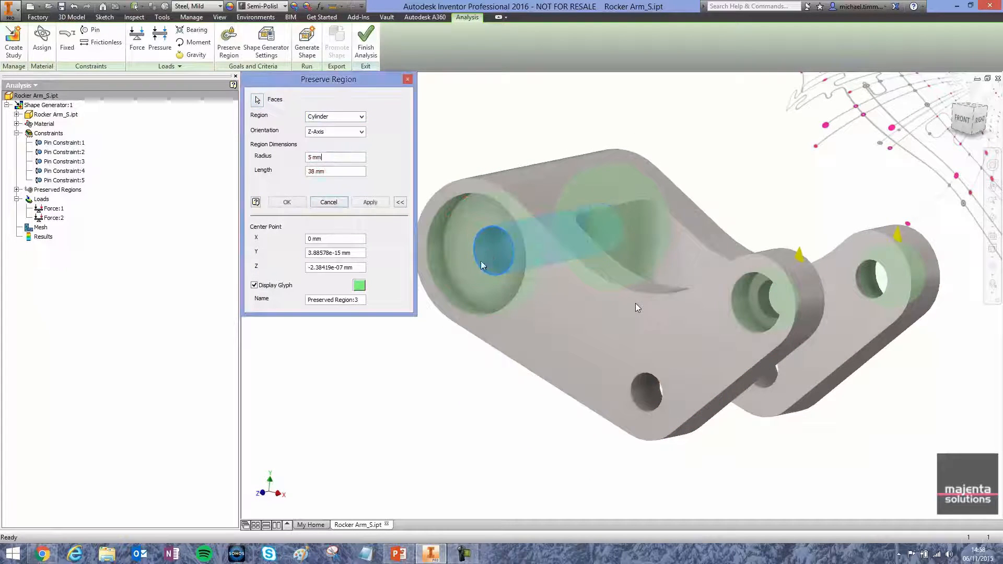
left_click(370, 204)
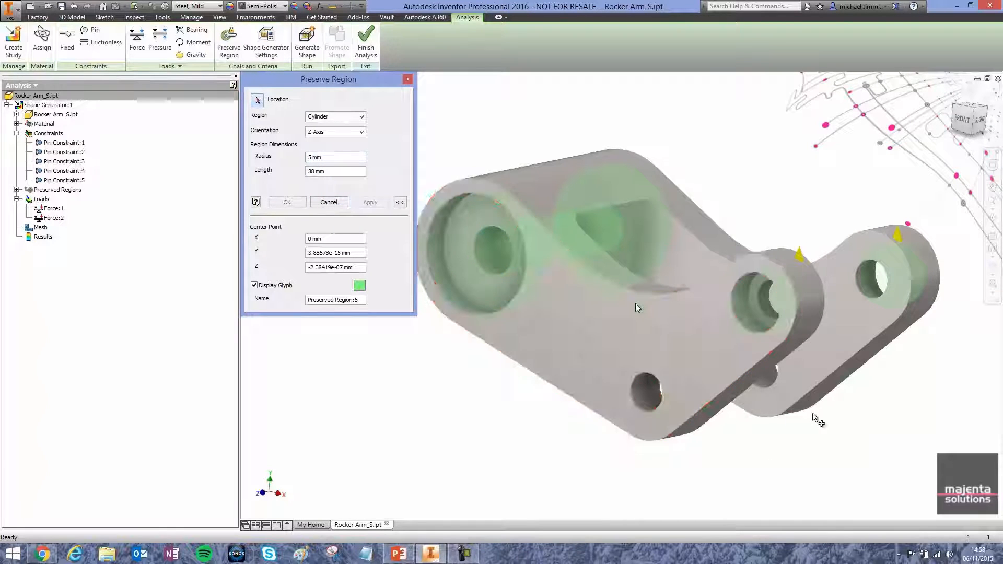
- Preserve cylindrical regions around the lower plain through holes in both arms
left_click(636, 398)
left_click(375, 203)
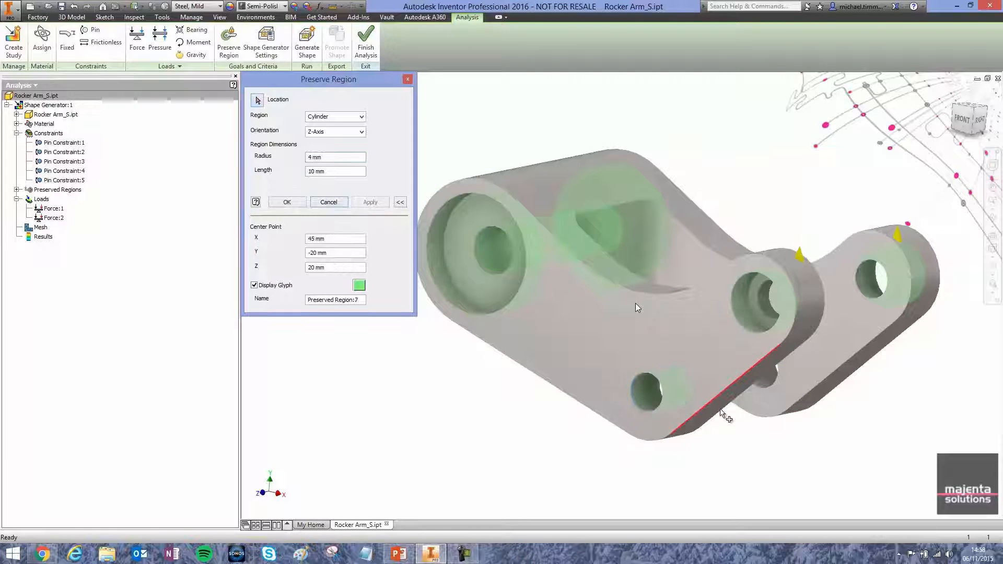
left_click(763, 383)
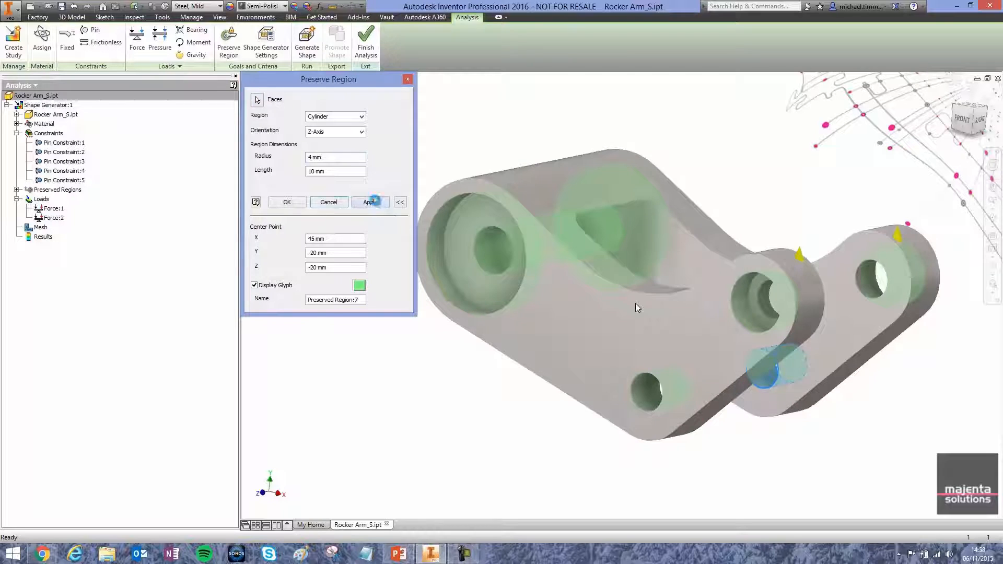
left_click(375, 202)
- Preserve cylindrical regions around the smaller bores of the counterbored tip holes on both arms
middle_click_drag(773, 292, 795, 309, "shift")
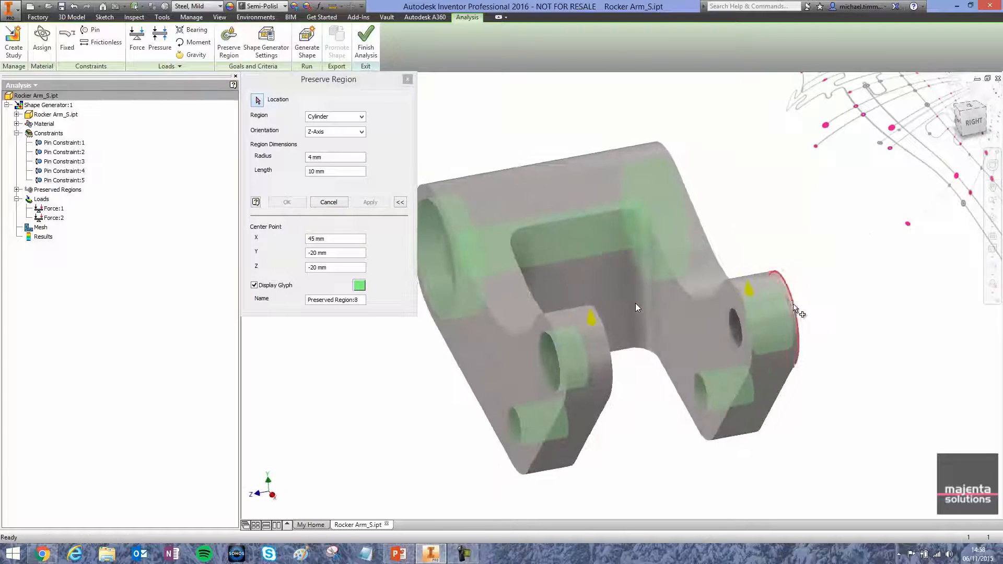
left_click(737, 329)
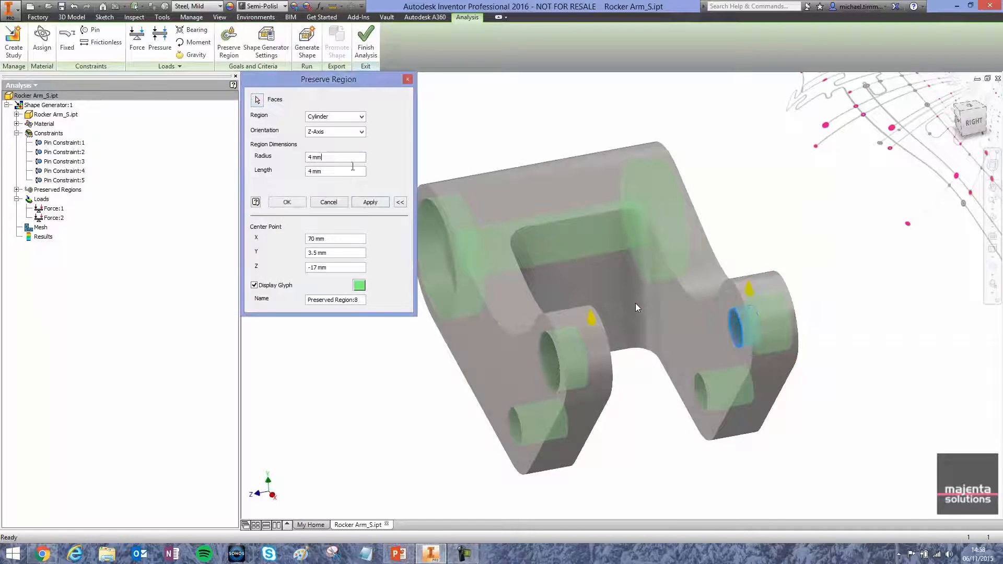
left_click(370, 202)
middle_click_drag(585, 385, 743, 344, "shift")
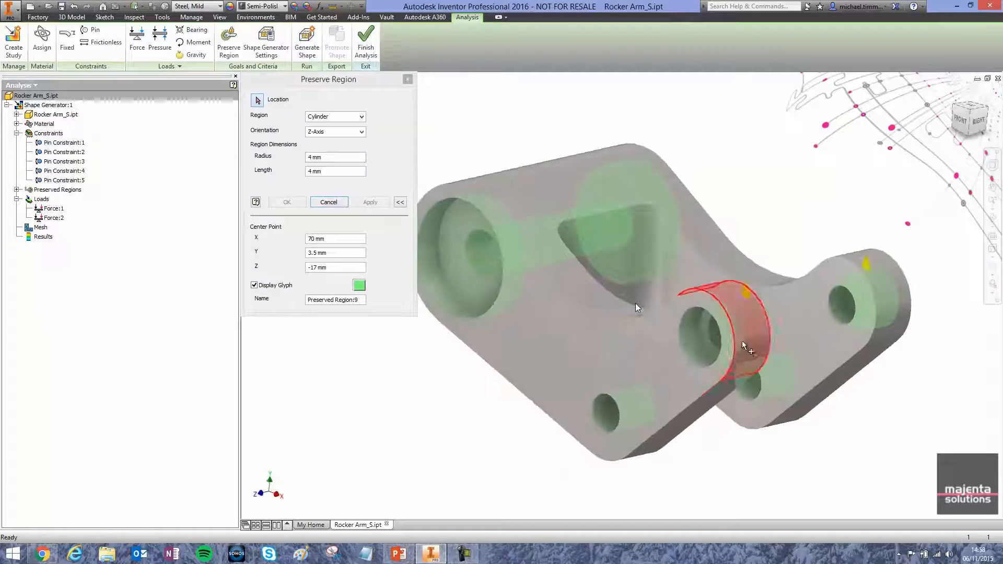
left_click(714, 335)
left_click(372, 203)
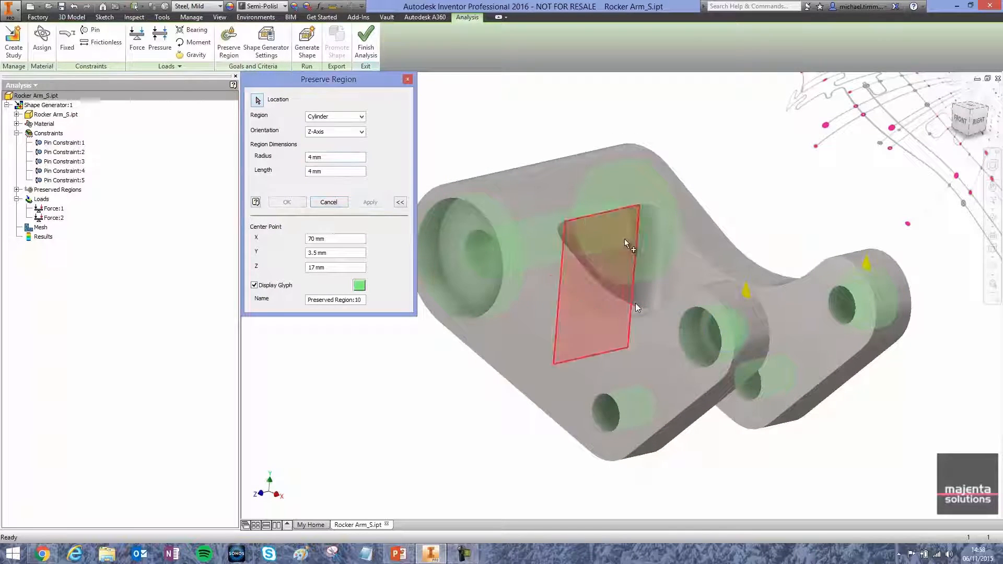
left_click(334, 203)
- Add an aligned box preserved region on the flat upper face joining the two arms beside the large boss
middle_click_drag(486, 230, 650, 189, "shift")
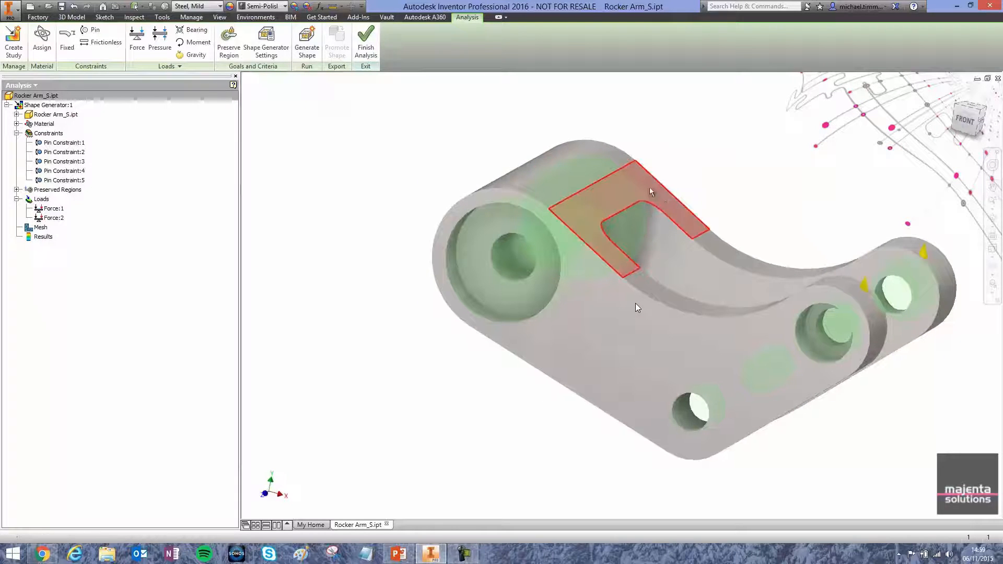
left_click(229, 42)
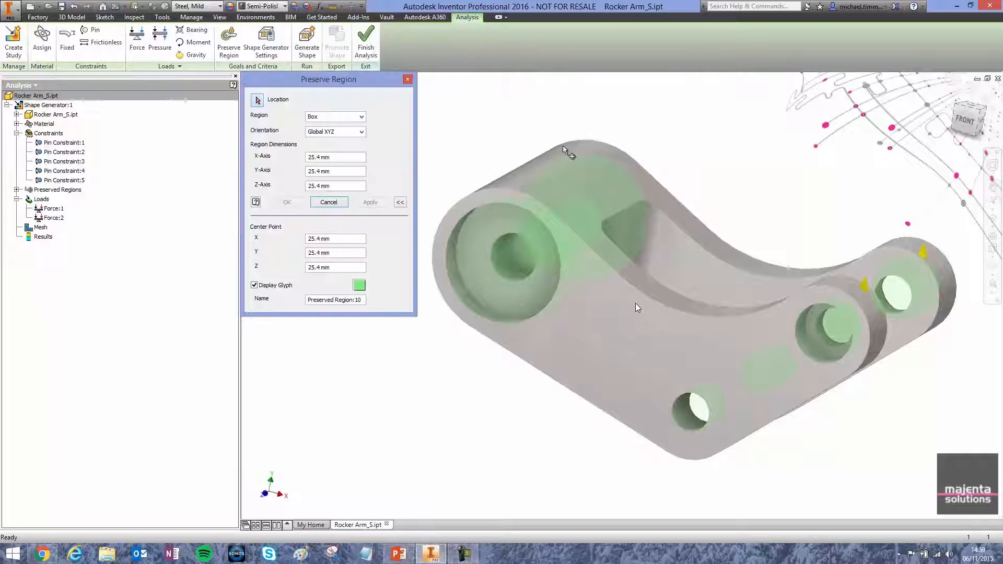
left_click(652, 192)
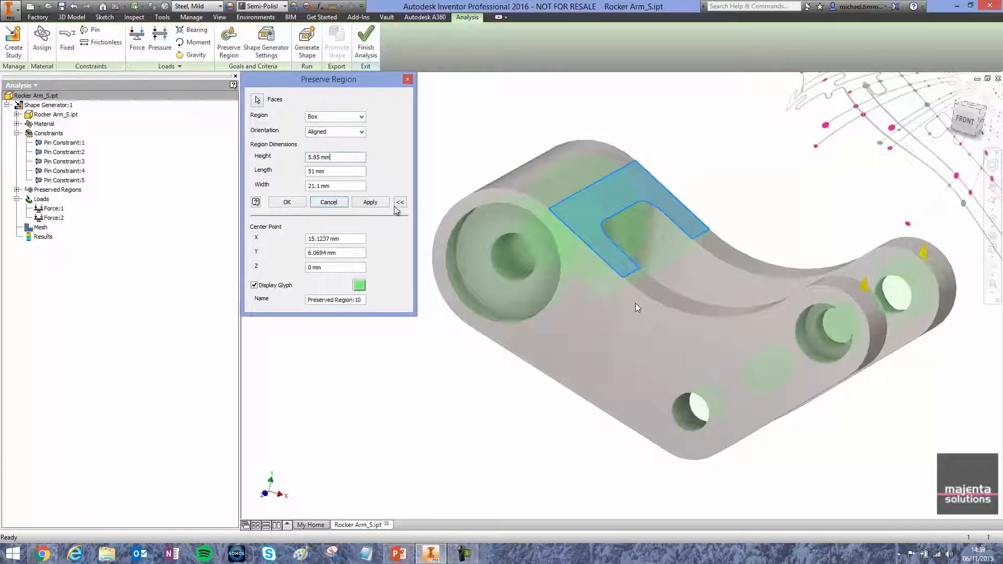
left_click(378, 203)
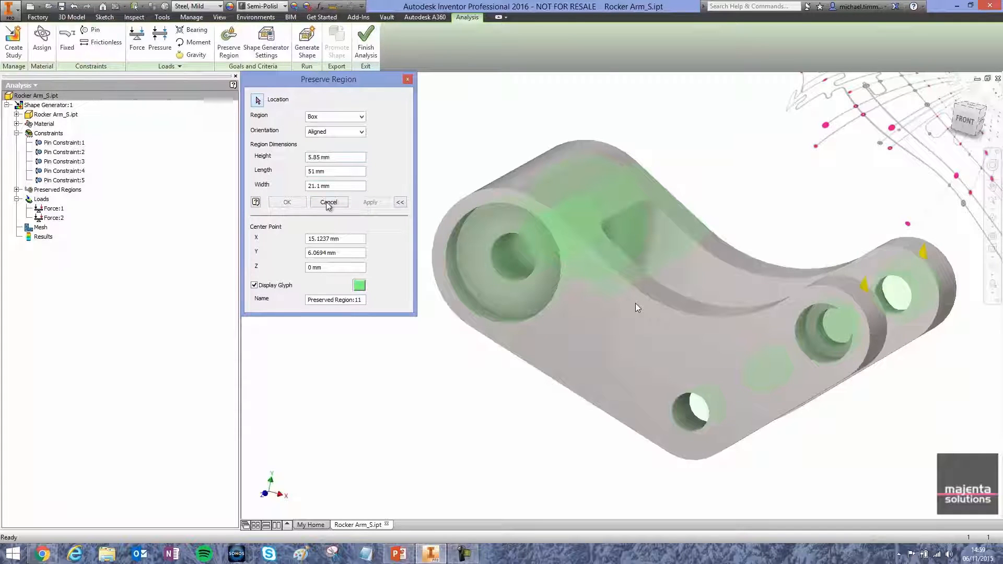
left_click(328, 205)
- Set the study to reduce the original mass by 20% and run the shape generation
middle_click_drag(691, 260, 644, 272, "shift")
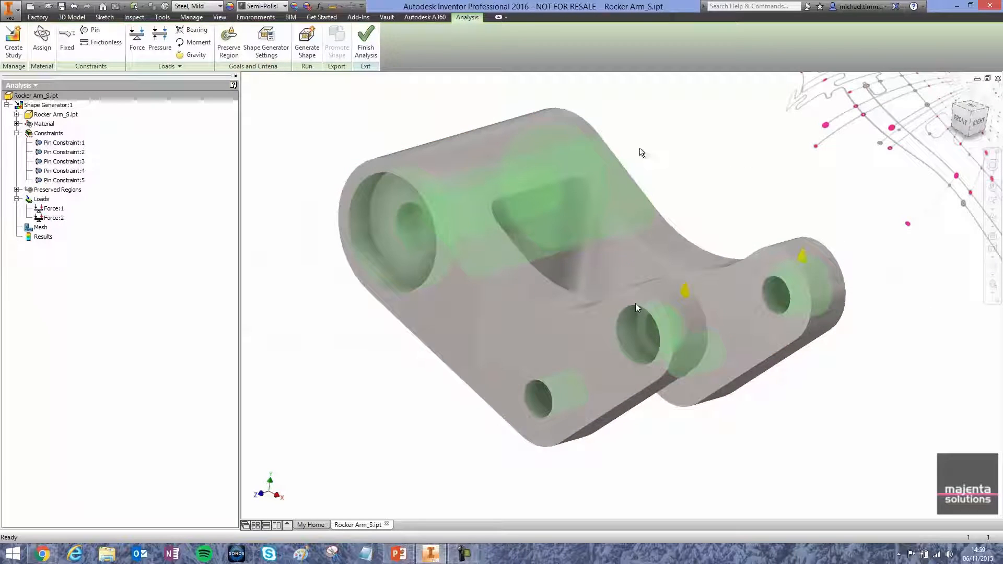
middle_click_drag(447, 296, 473, 293)
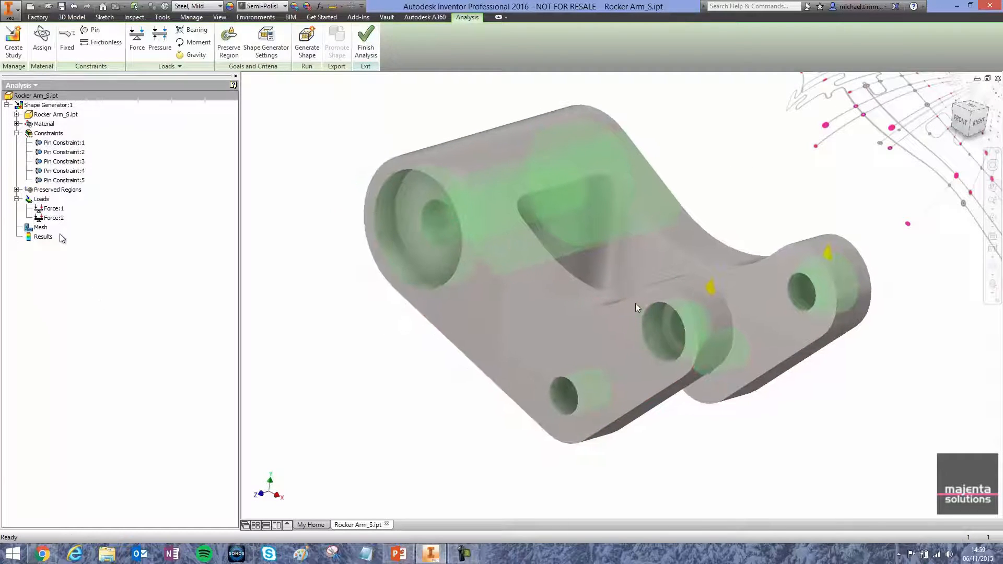
left_click(271, 45)
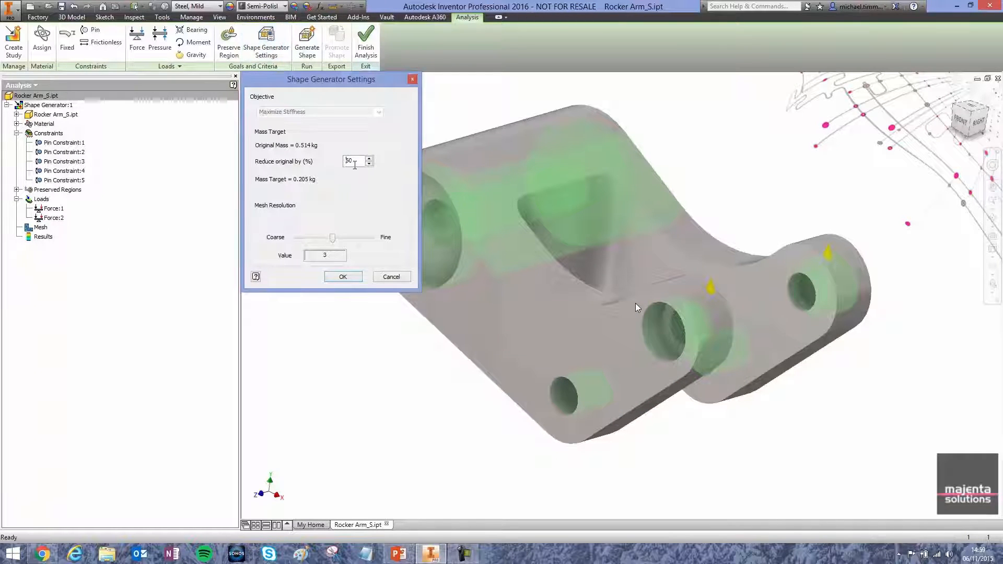
left_click_drag(356, 164, 347, 165)
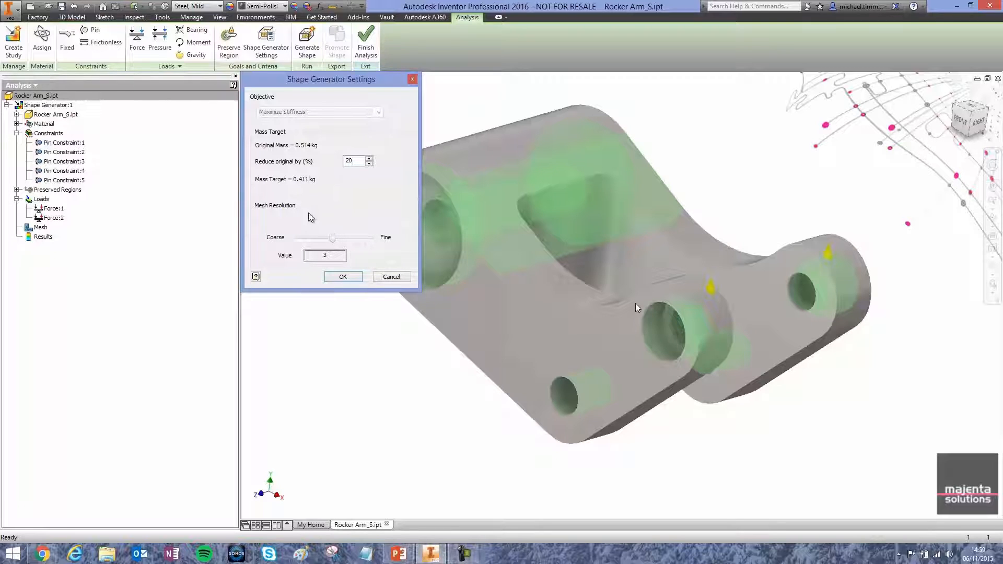
left_click(345, 277)
left_click(305, 38)
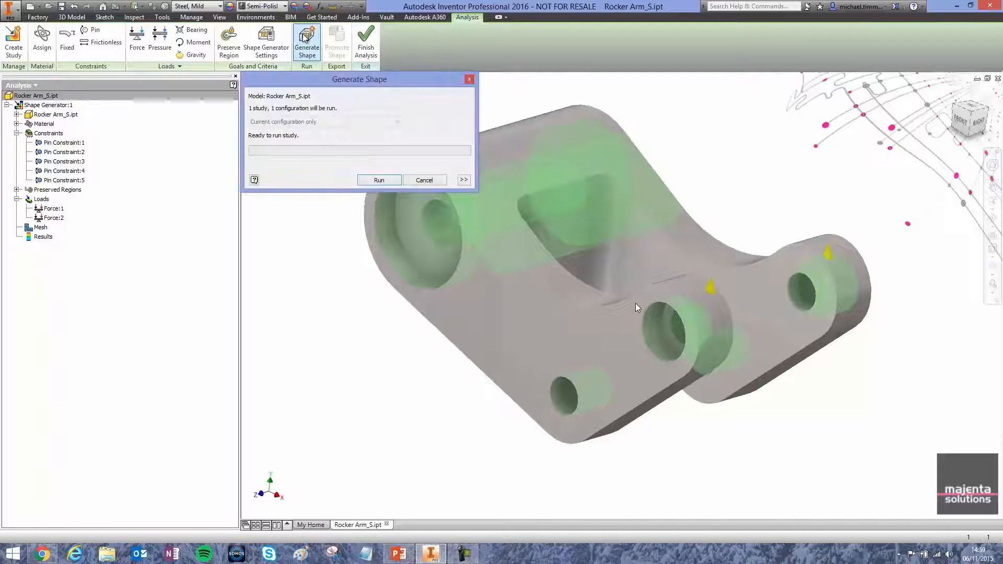
left_click(380, 180)
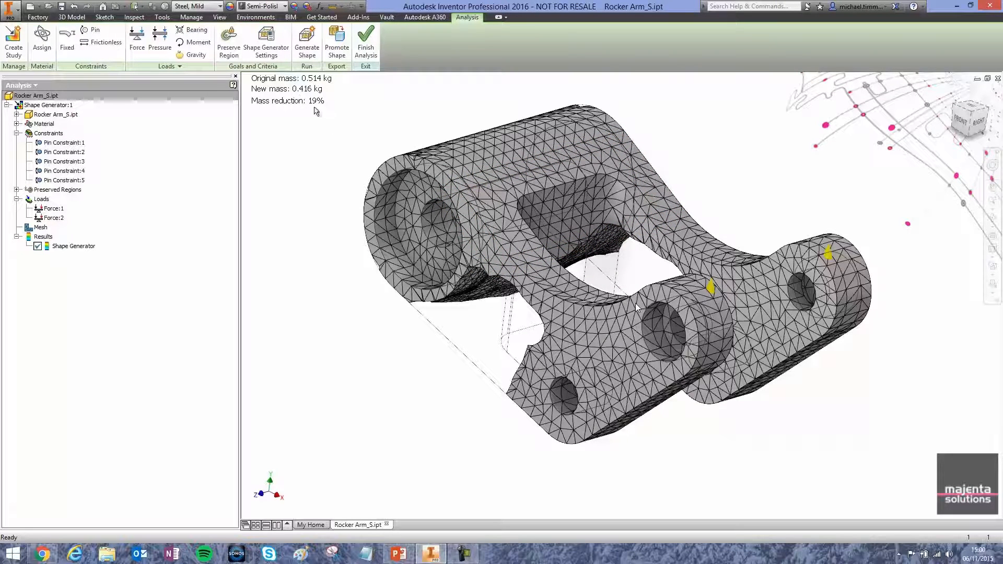
- Examine the generated mesh shape from several angles, comparing the removed material with the original outline and the mass figures
middle_click_drag(636, 303, 640, 270, "shift")
scroll(640, 271, "down", 3)
scroll(640, 271, "up", 3)
middle_click_drag(523, 323, 482, 175, "shift")
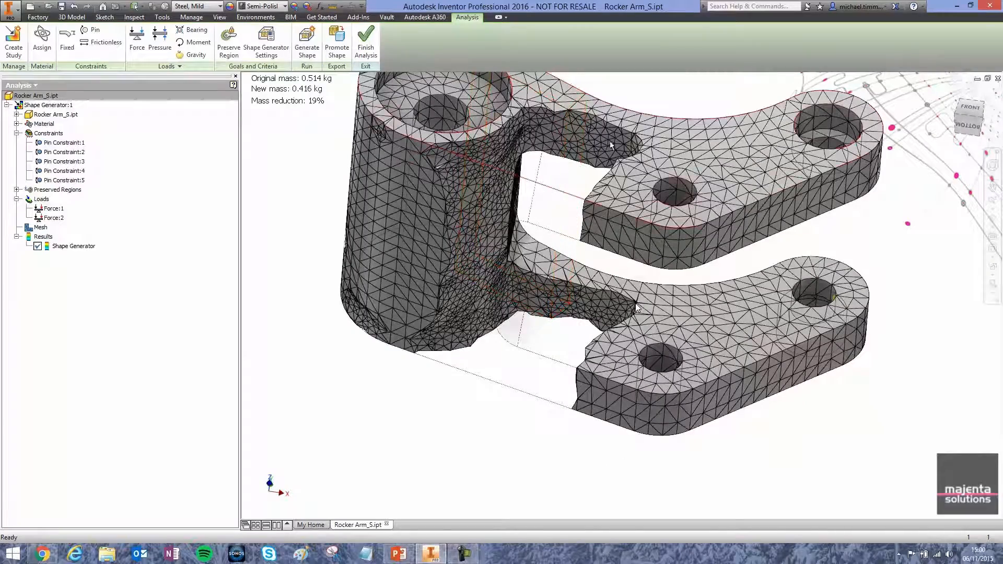
middle_click_drag(467, 314, 564, 292, "shift")
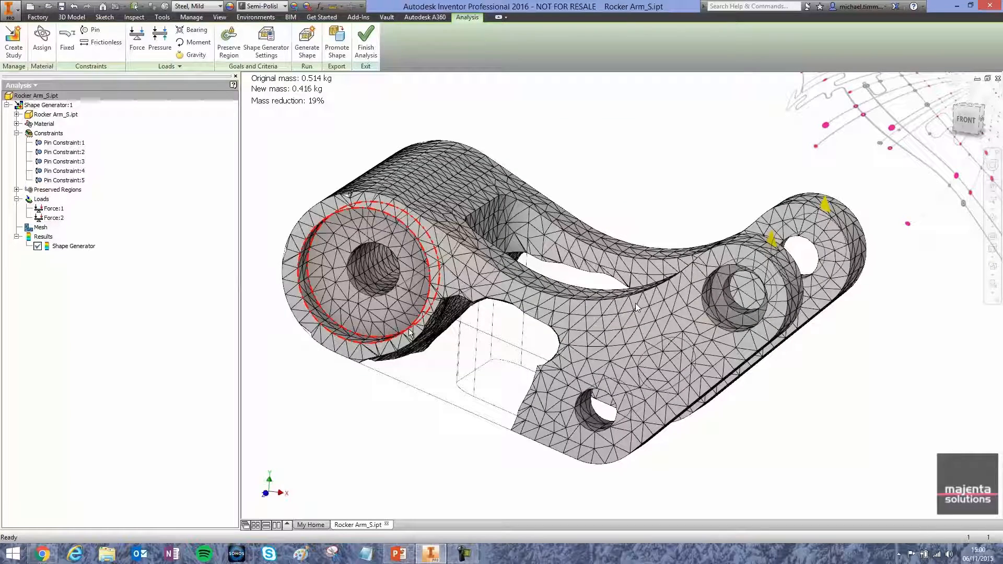
middle_click_drag(409, 333, 598, 374, "shift")
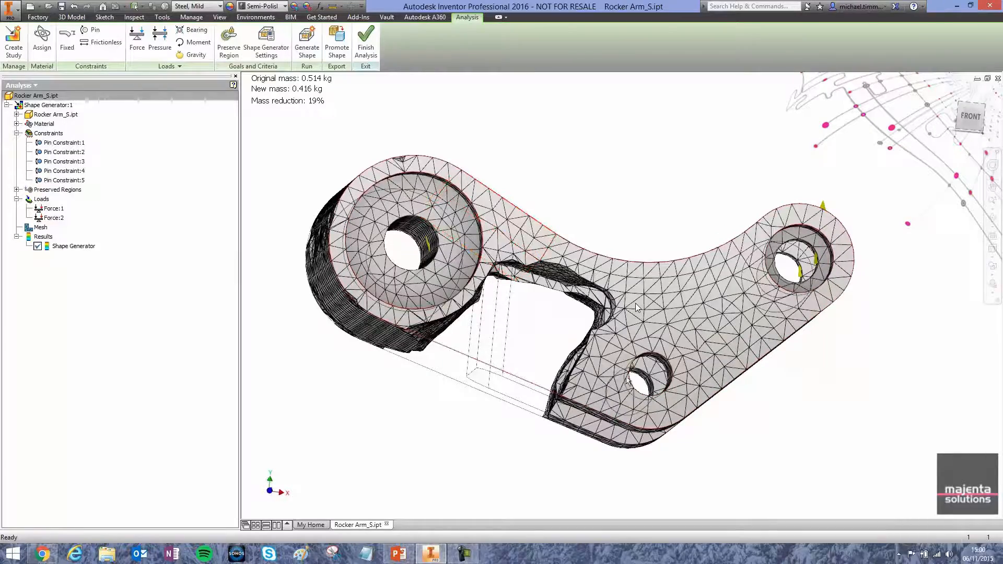
middle_click_drag(773, 277, 683, 313, "shift")
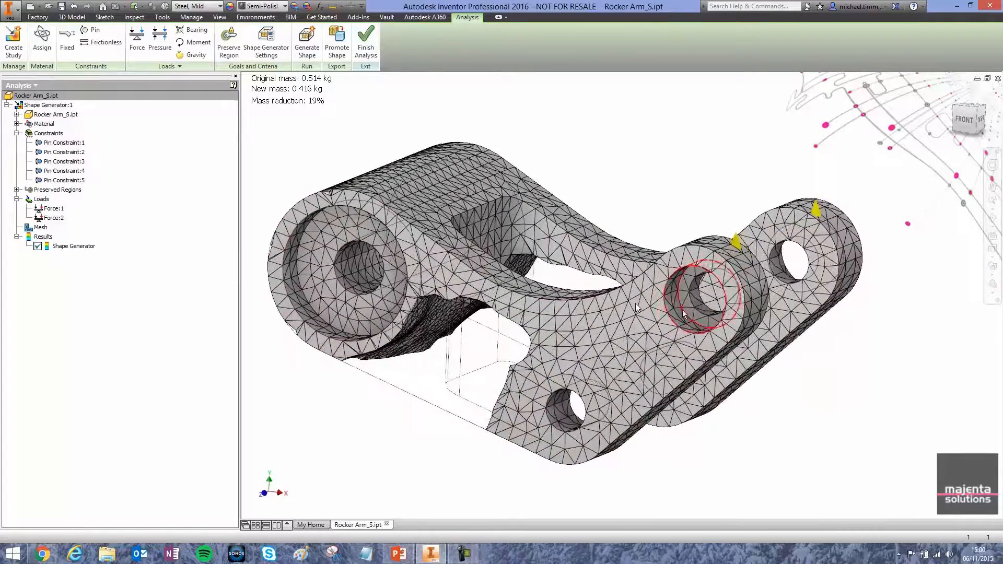
- Promote the generated shape to the current part file
left_click(336, 46)
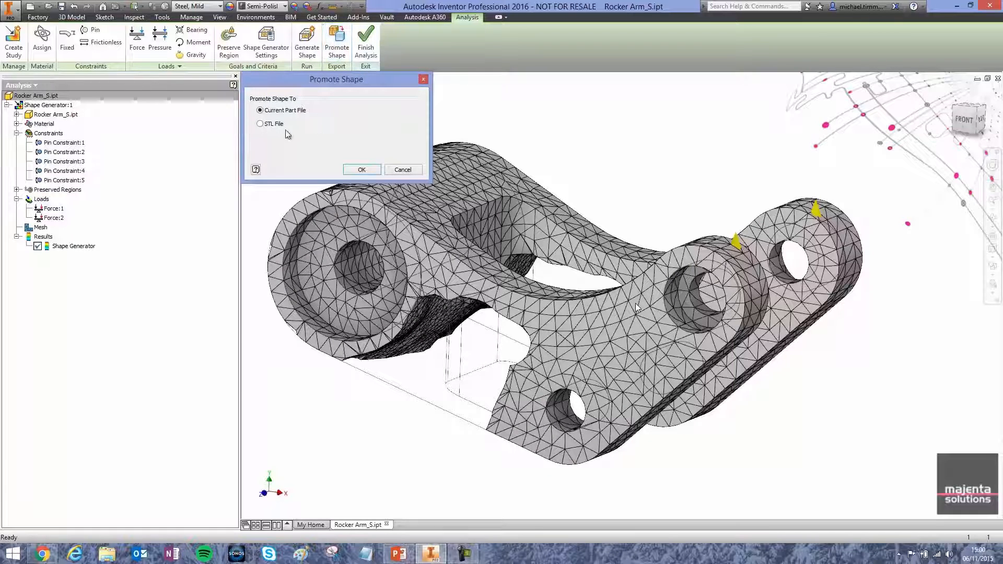
left_click(361, 170)
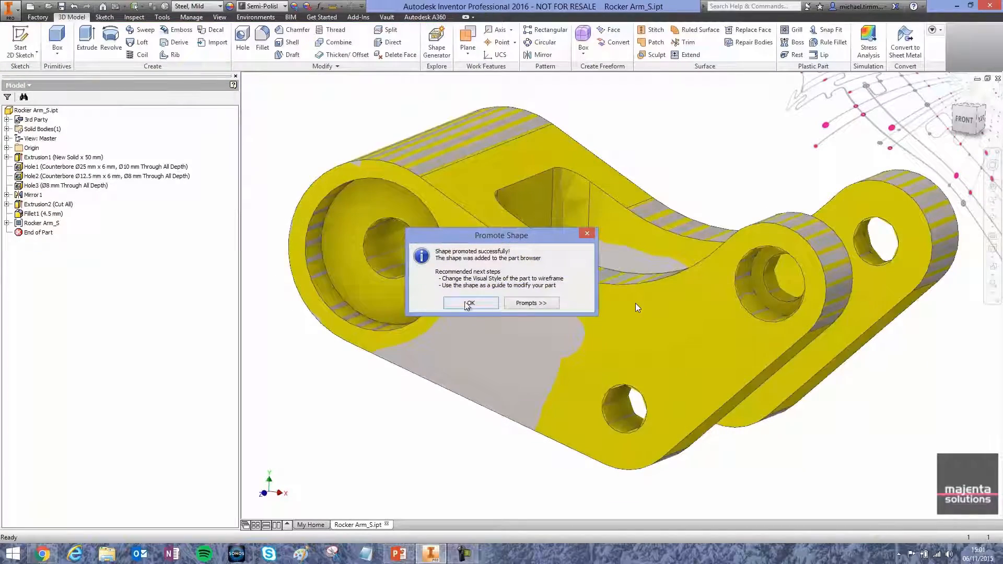
left_click(465, 303)
- Start a sketch on the arm's outer side face and draw a circle about 32 mm in diameter centred on the large boss bore
middle_click_drag(636, 393, 495, 230, "shift")
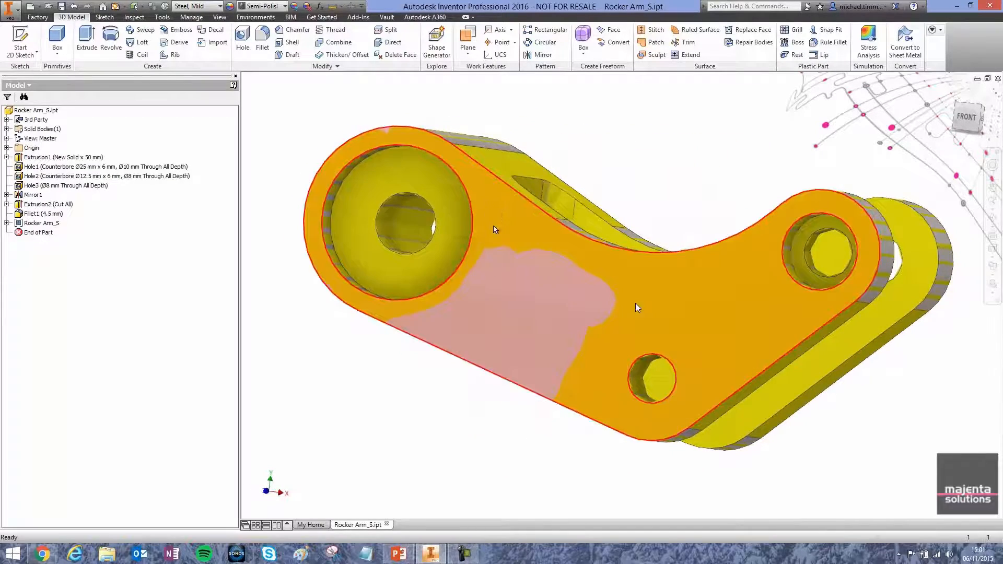
middle_click_drag(575, 396, 610, 383, "shift")
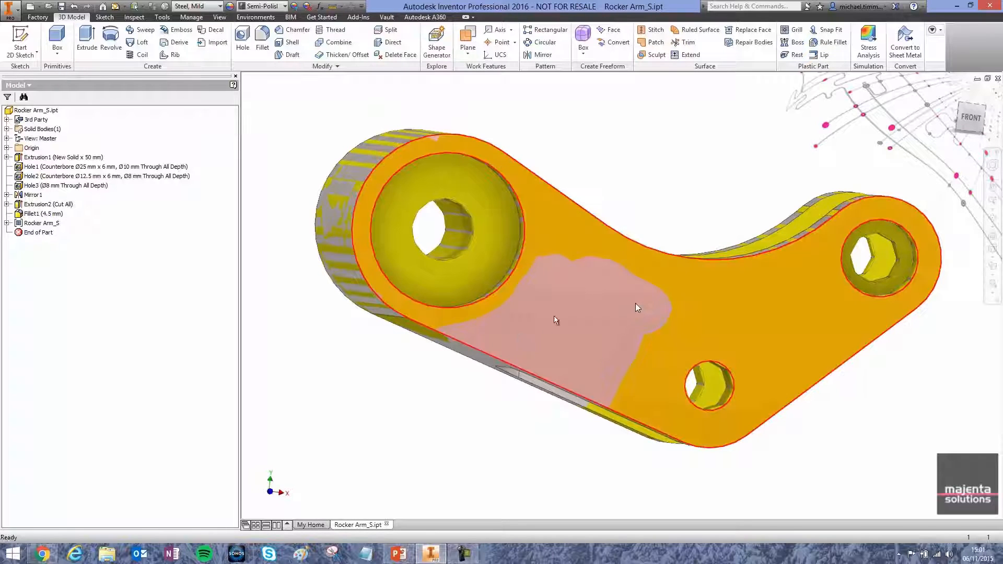
middle_click_drag(556, 319, 539, 199, "shift")
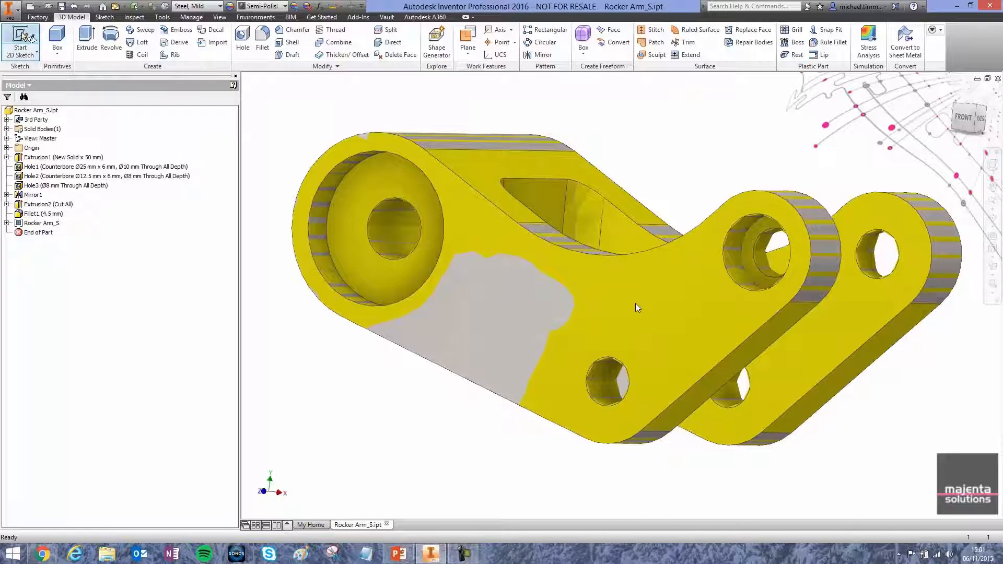
left_click(21, 42)
left_click(491, 317)
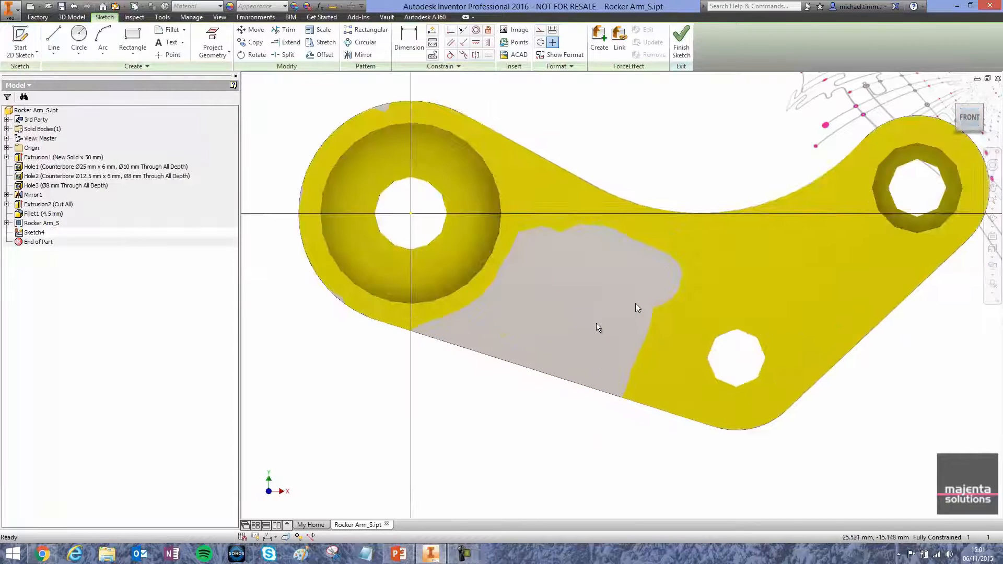
left_click(79, 37)
left_click(411, 213)
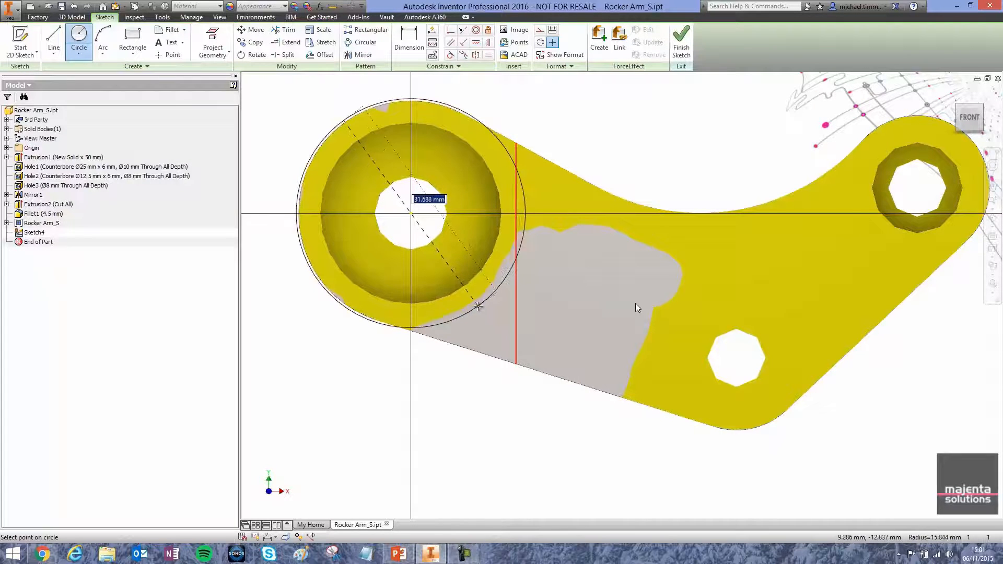
left_click(478, 305)
- Draw connected lines from the large boss circle around the removed region, extending below the arm and back up to the circle
key("l")
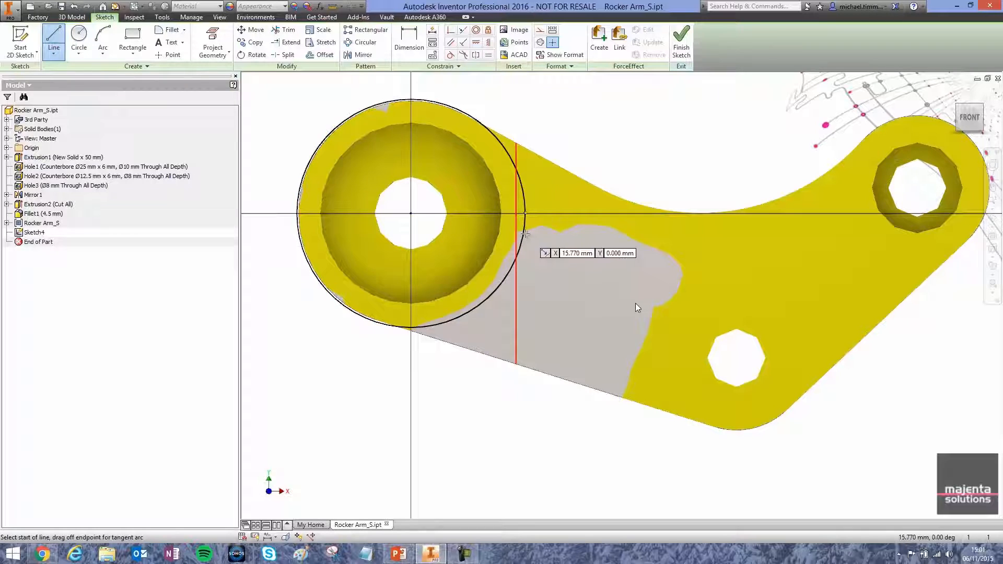
left_click(515, 236)
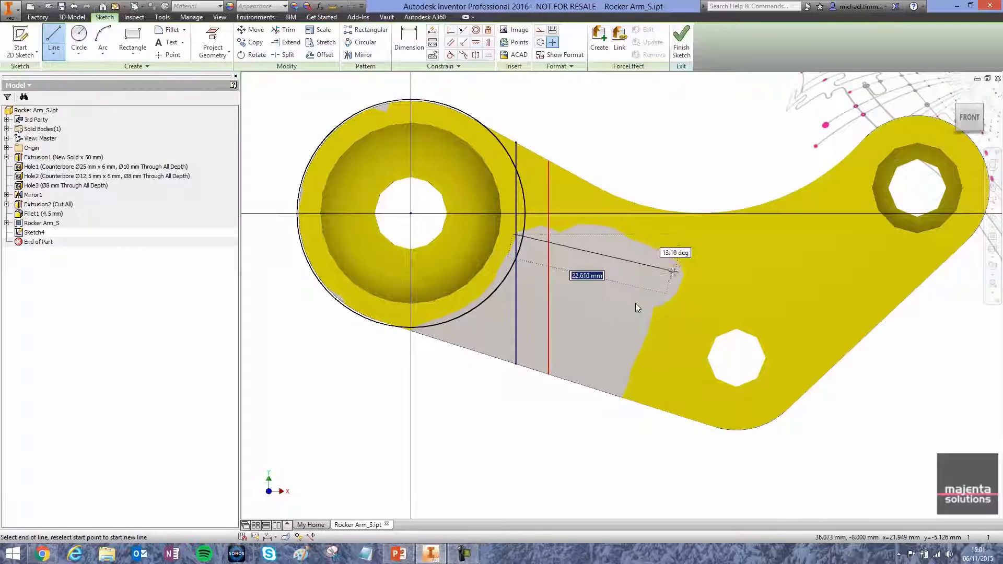
left_click(681, 268)
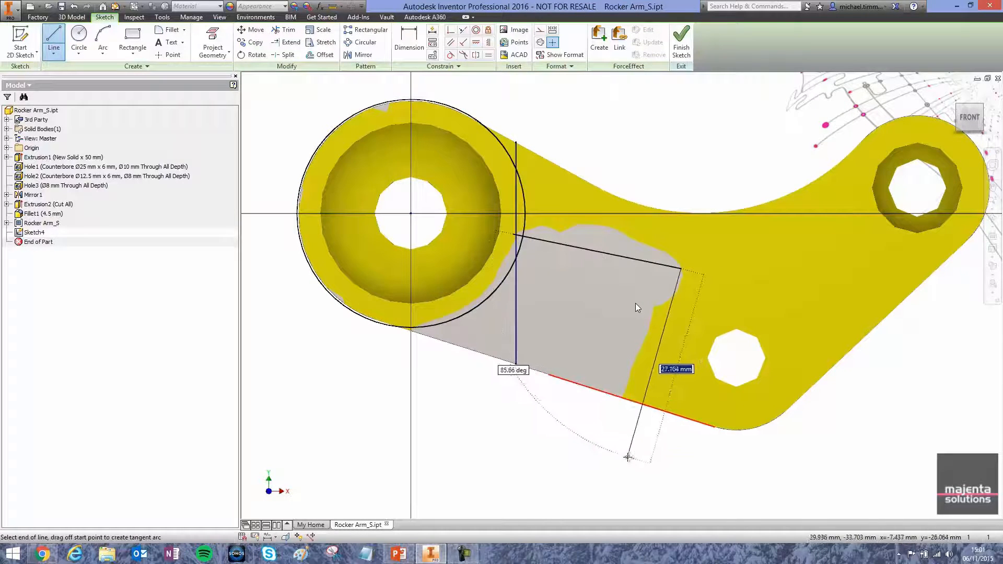
left_click(627, 456)
left_click(353, 383)
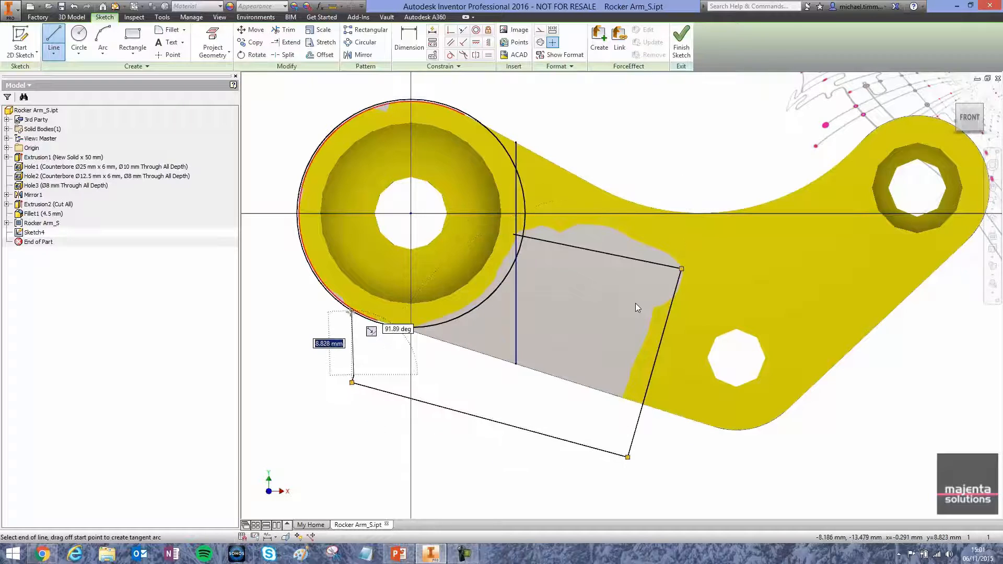
left_click(352, 311)
key("Escape")
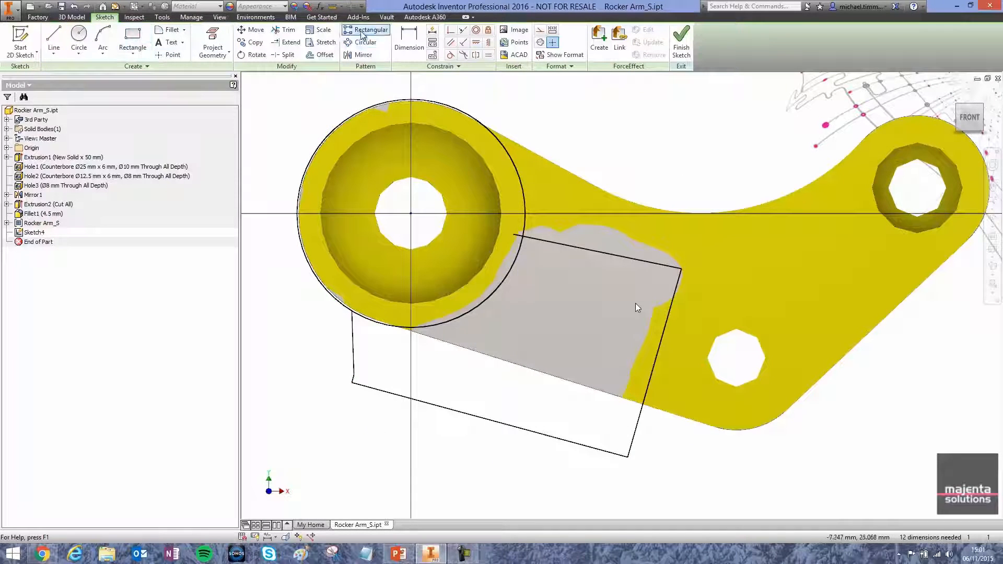
- Trim the upper line's overhang inside the boss circle and move that line slightly upward to follow the generated mesh edge
left_click(285, 29)
left_click(518, 236)
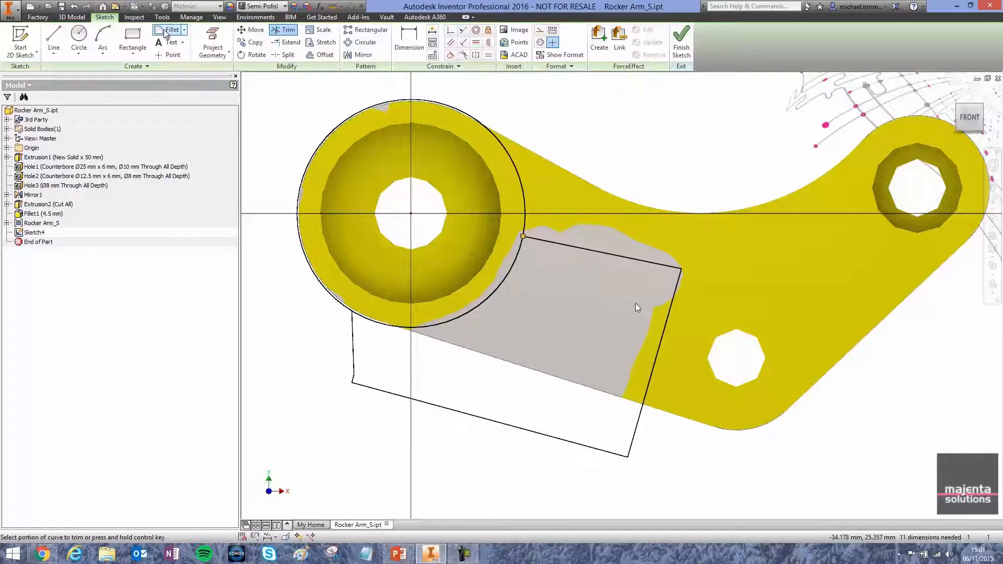
left_click(567, 244)
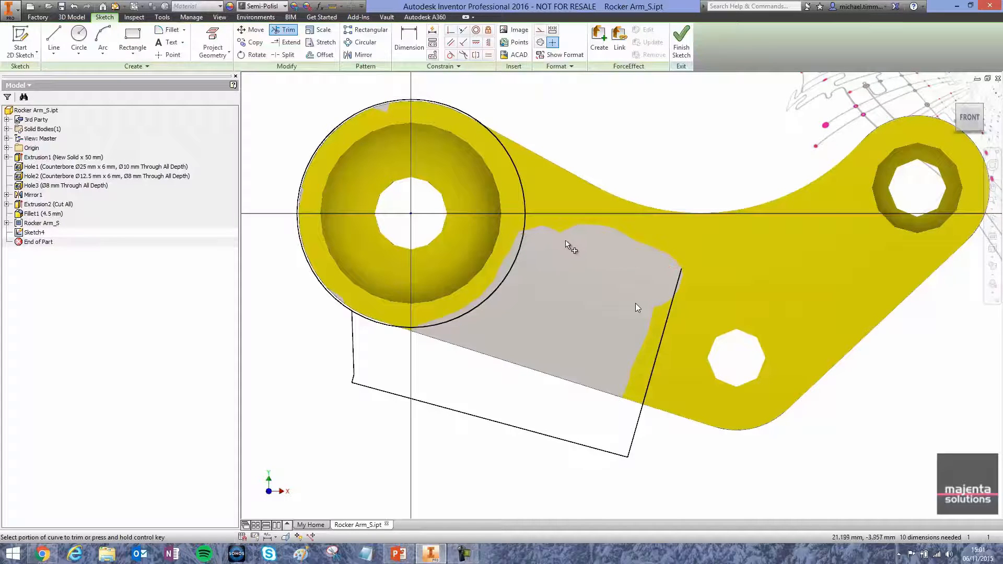
key("Escape")
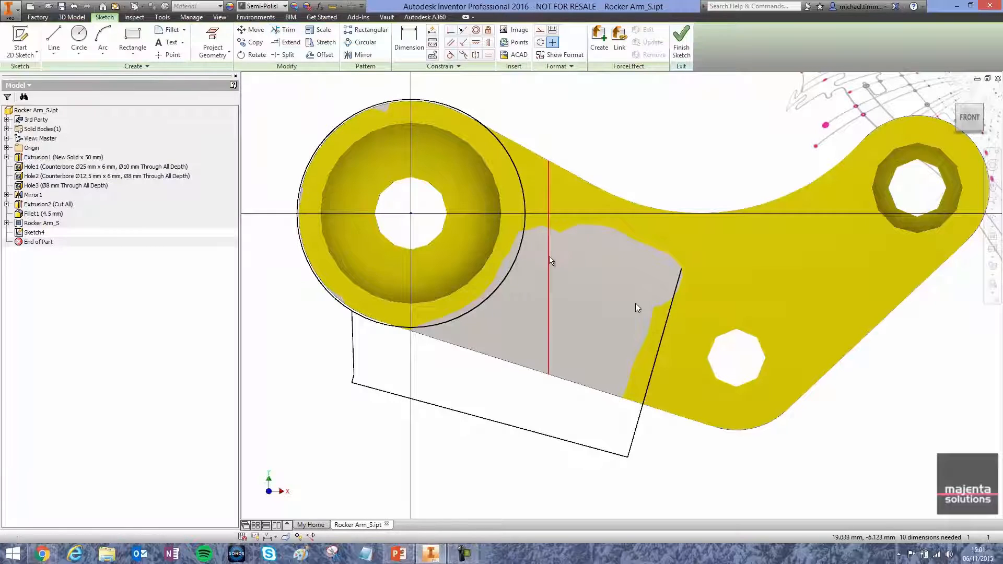
key("ctrl+z")
left_click_drag(568, 243, 575, 233)
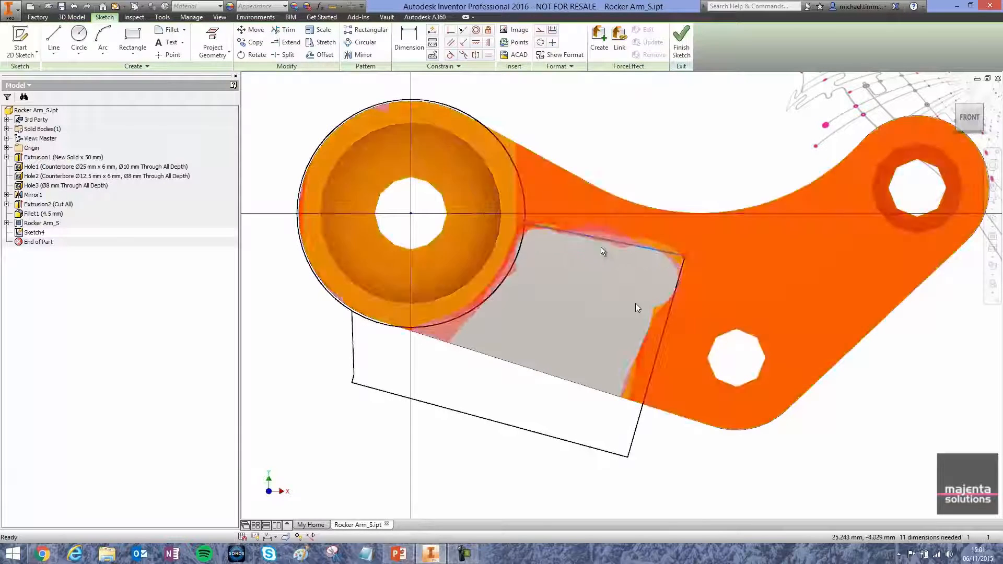
- Finish the sketch and extrude the closed profile beside the boss as a cut with its extents set to All
left_click(682, 53)
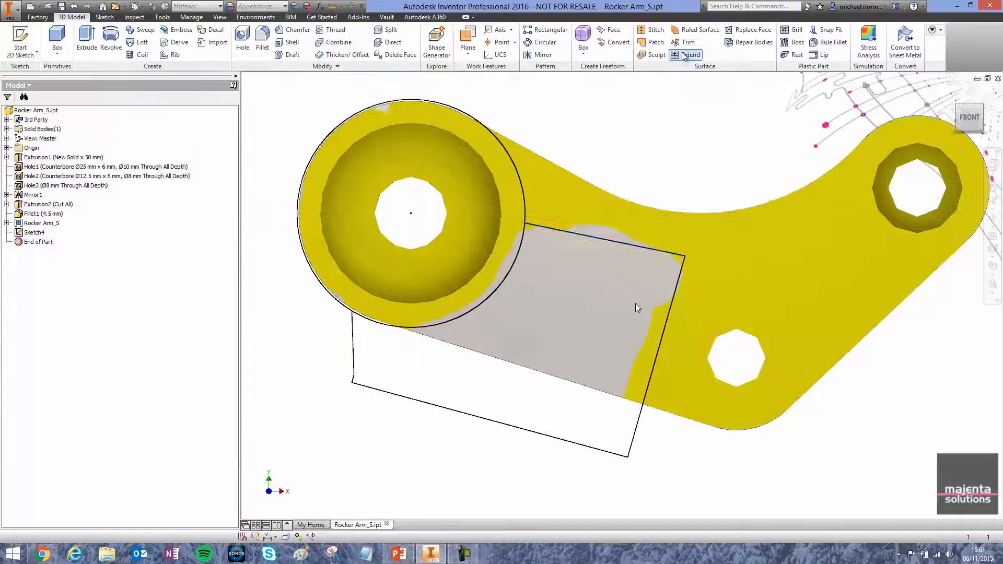
key("e")
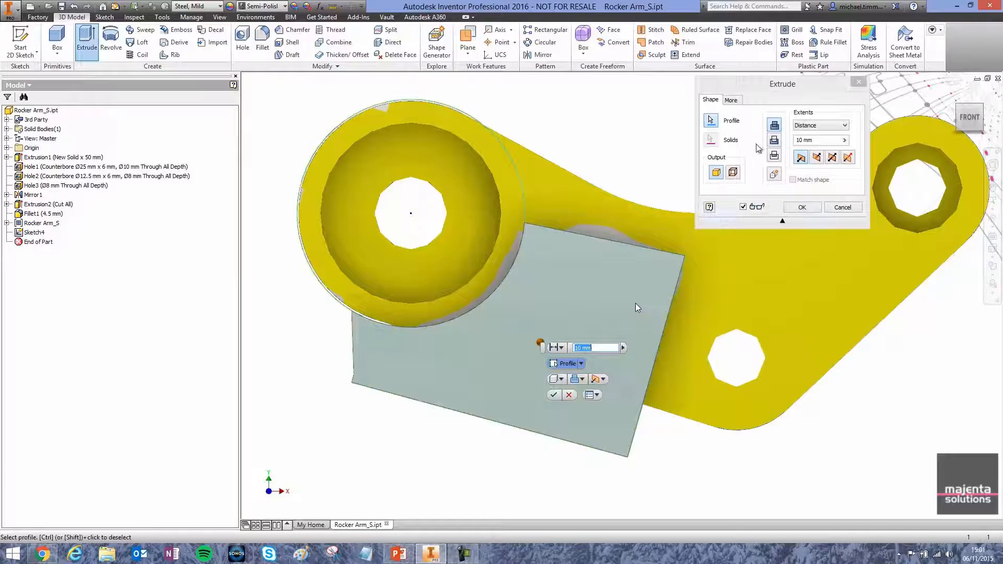
left_click(815, 125)
left_click(812, 163)
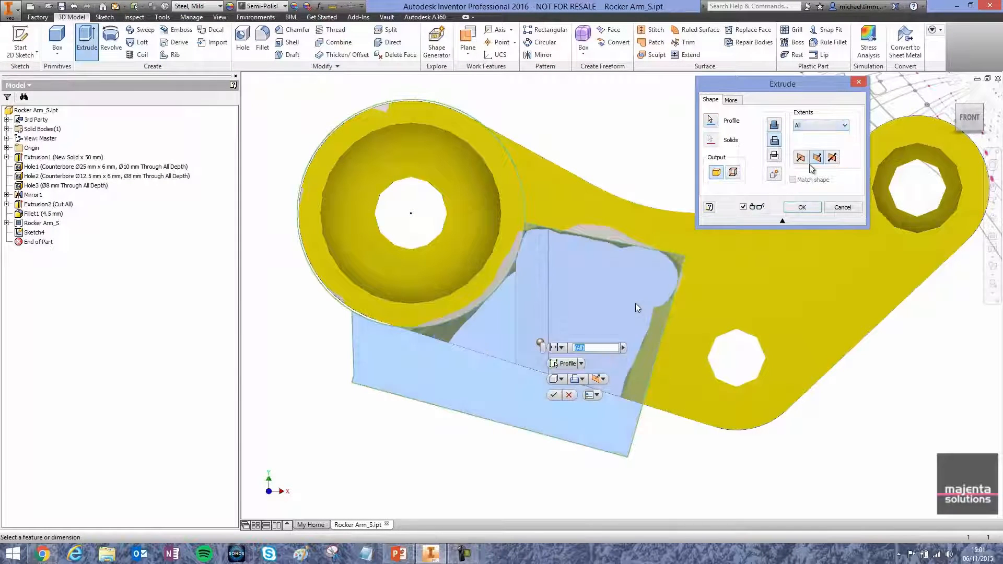
left_click(803, 208)
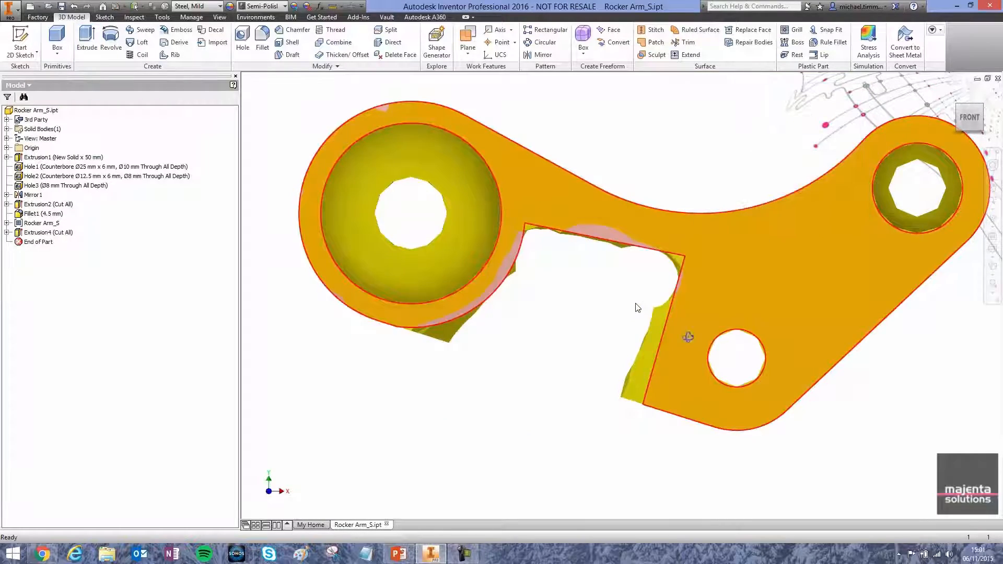
- Hide the generated mesh feature inside the Rocker Arm_S node so only the solid part is displayed
middle_click_drag(689, 338, 605, 350, "shift")
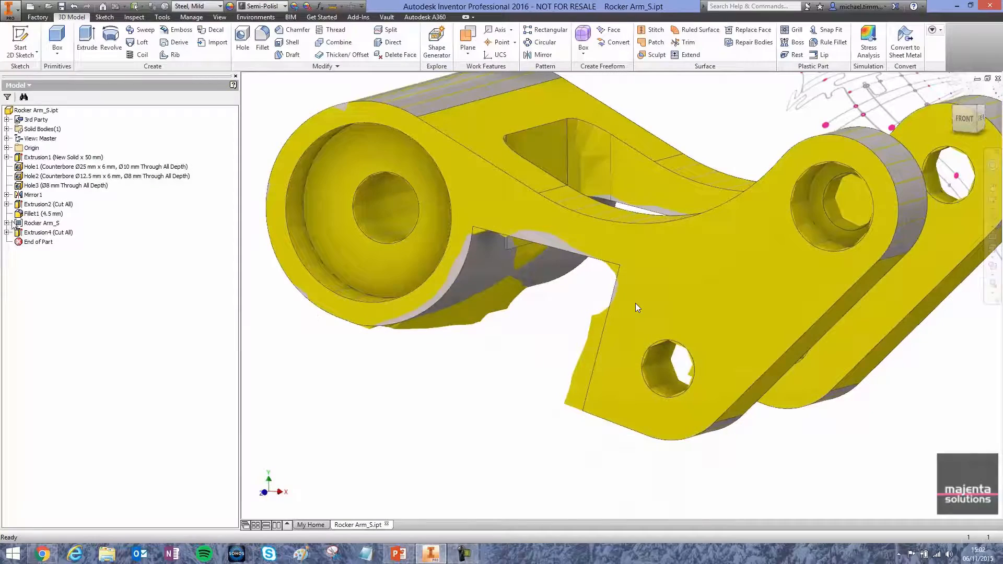
left_click(7, 223)
left_click(38, 232)
right_click(38, 232)
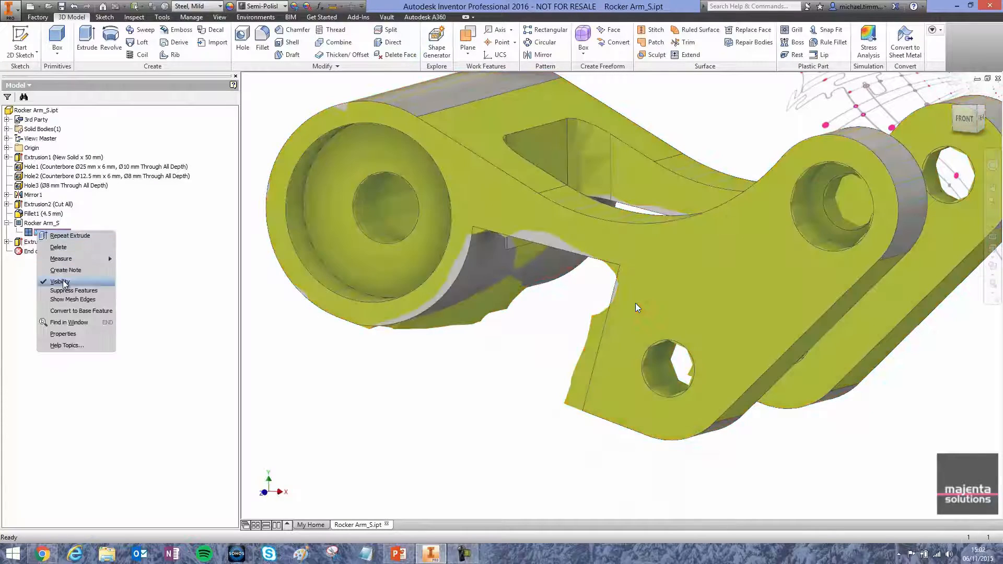
left_click(64, 282)
- Fillet the six edges of the new cut on both arms, at the boss, inner corners and lower outer corners, with a 5 mm radius
middle_click_drag(468, 401, 598, 305, "shift")
key("f")
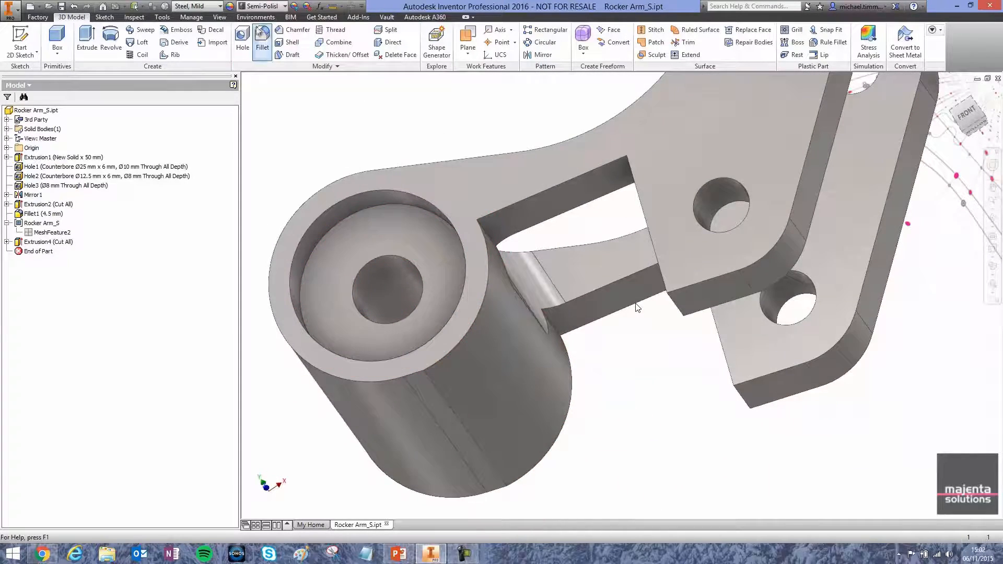
middle_click_drag(538, 225, 643, 154, "shift")
left_click(471, 242)
left_click(668, 149)
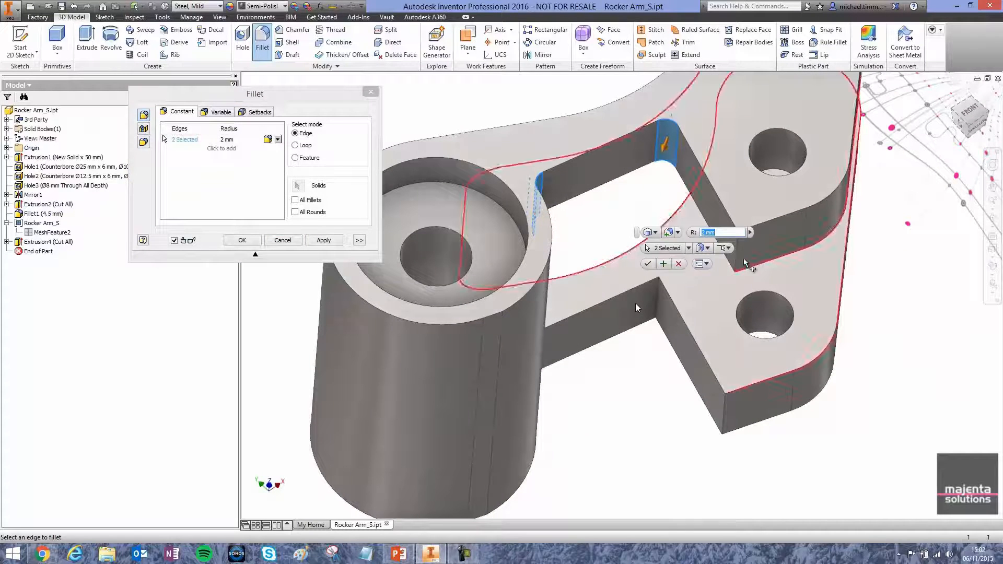
left_click(736, 263)
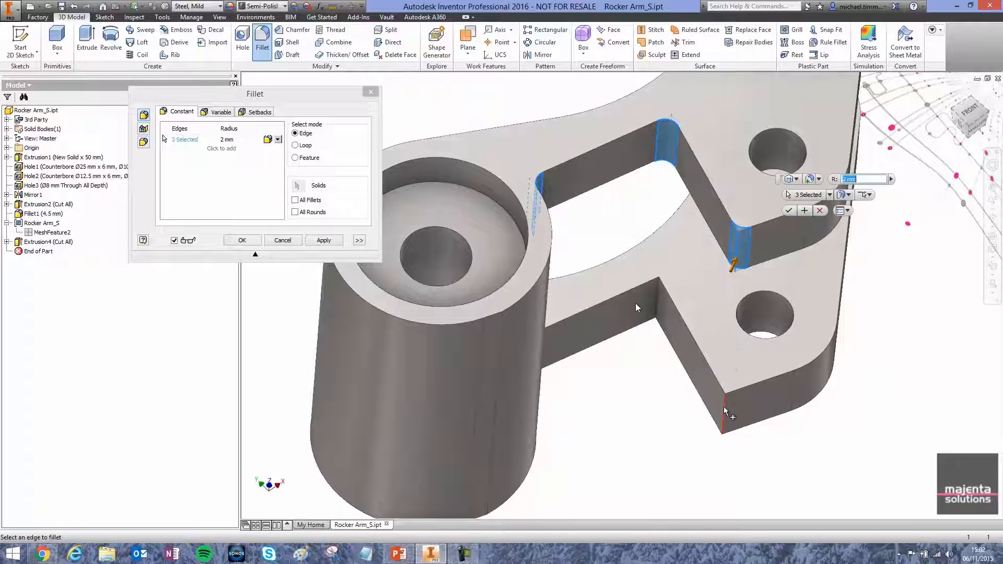
left_click(724, 408)
left_click(658, 297)
middle_click_drag(658, 295, 637, 317, "shift")
left_click(647, 339)
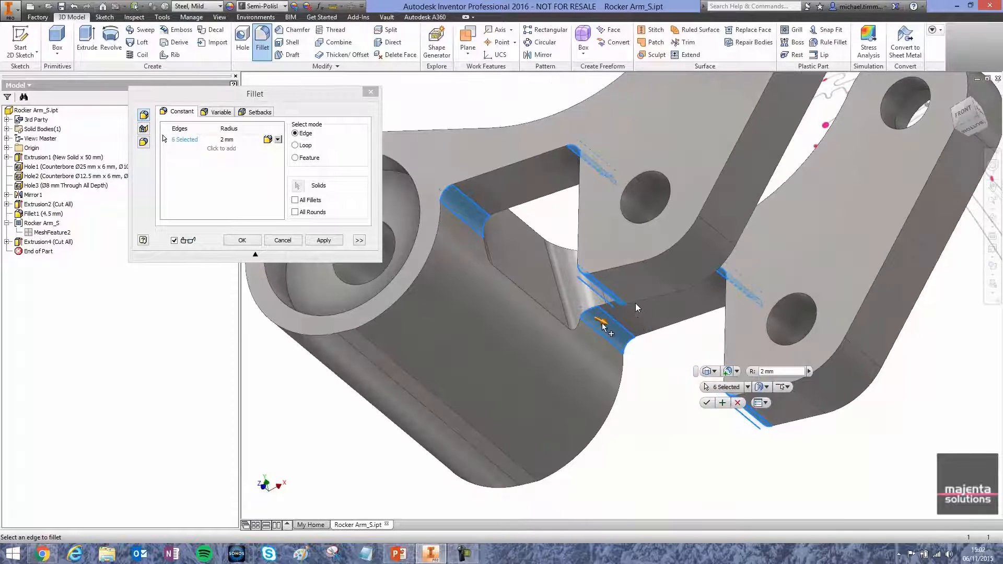
left_click_drag(602, 325, 610, 325)
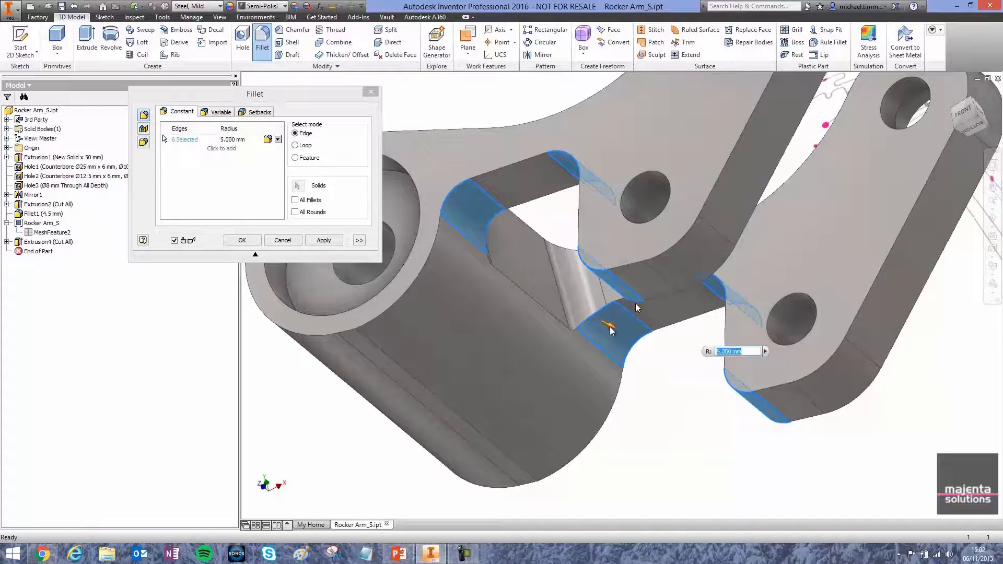
left_click(242, 241)
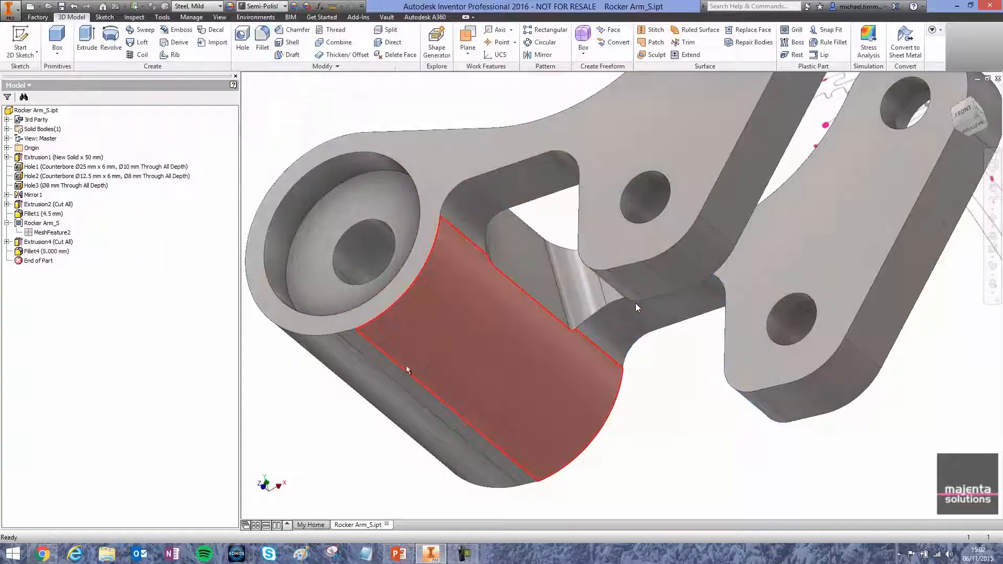
- Collapse the Rocker Arm_S node and review the cut and filleted arm from an angled view and the front
scroll(400, 365, "up", 3)
middle_click_drag(571, 178, 634, 255, "shift")
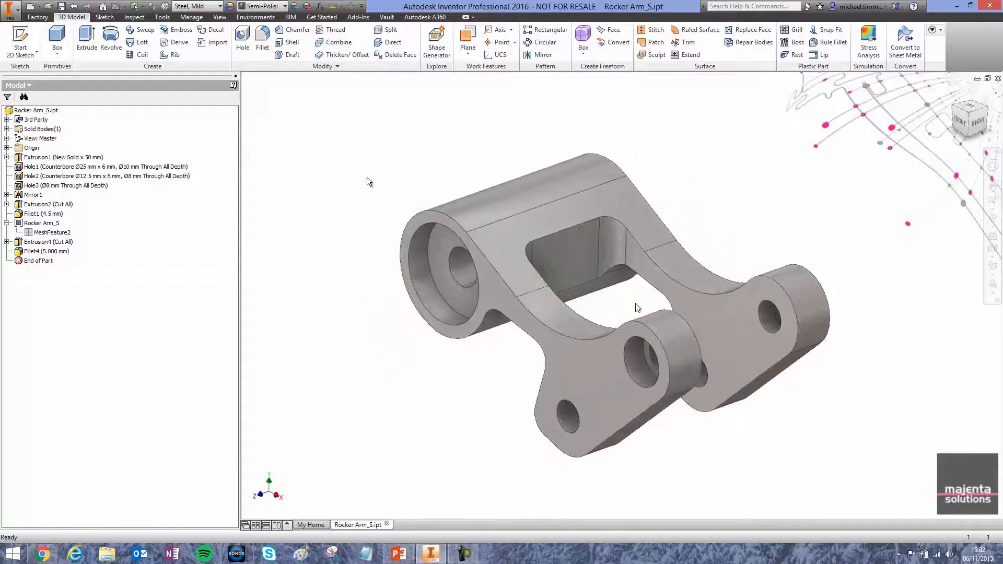
left_click(6, 224)
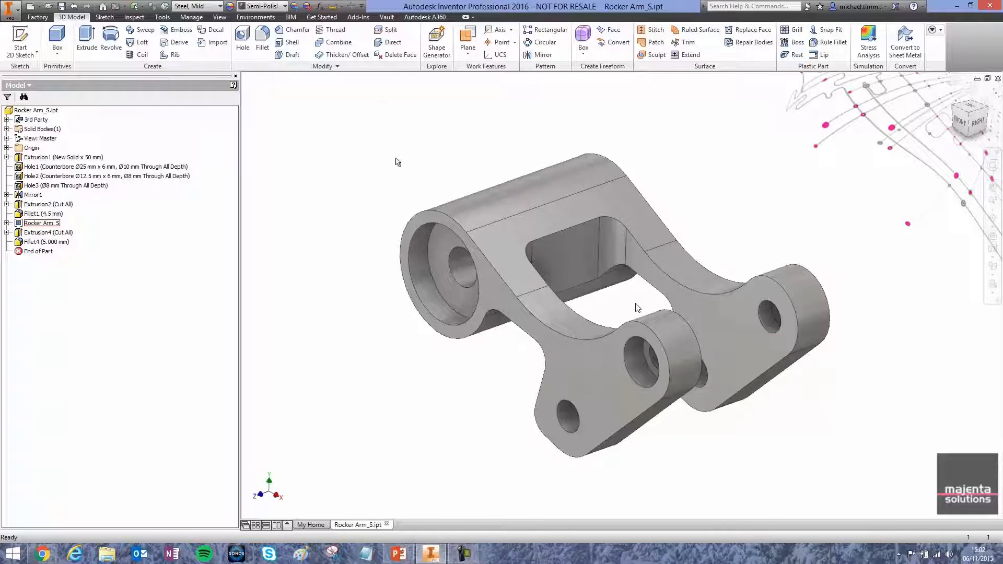
left_click(960, 119)
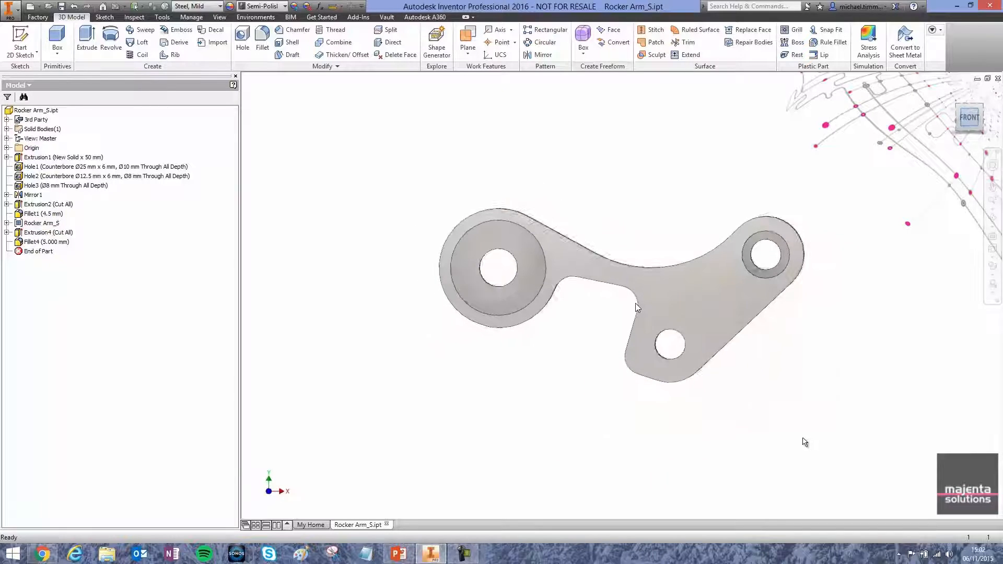